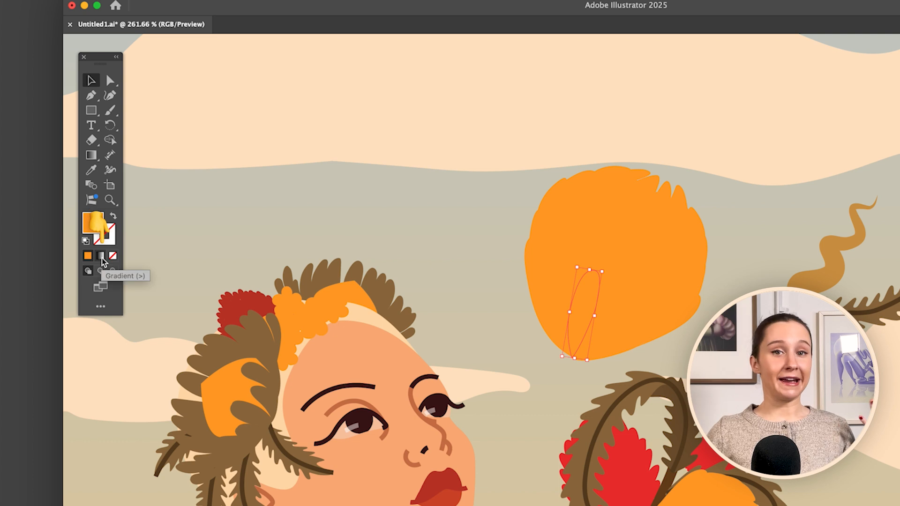
Fill the selected flower petal with a gradient and bring up the gradient settings.
left_click(102, 258)
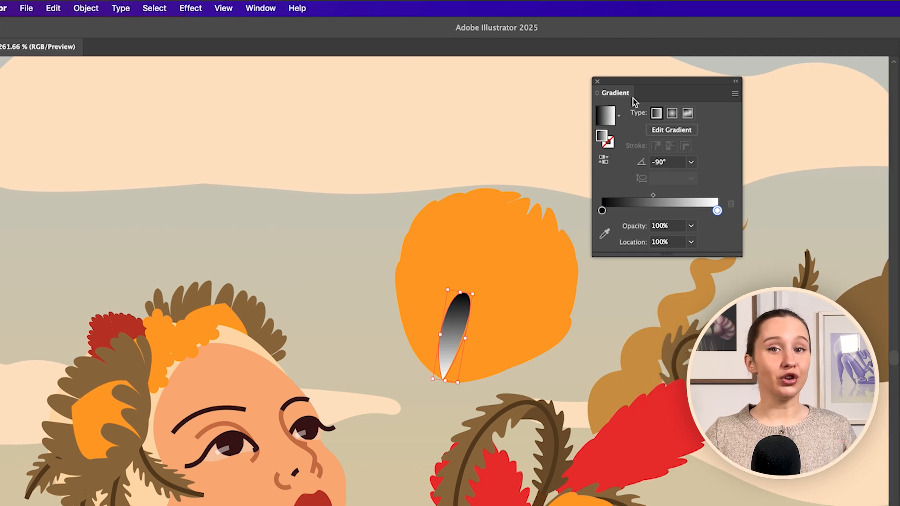
left_click(597, 82)
left_click(260, 8)
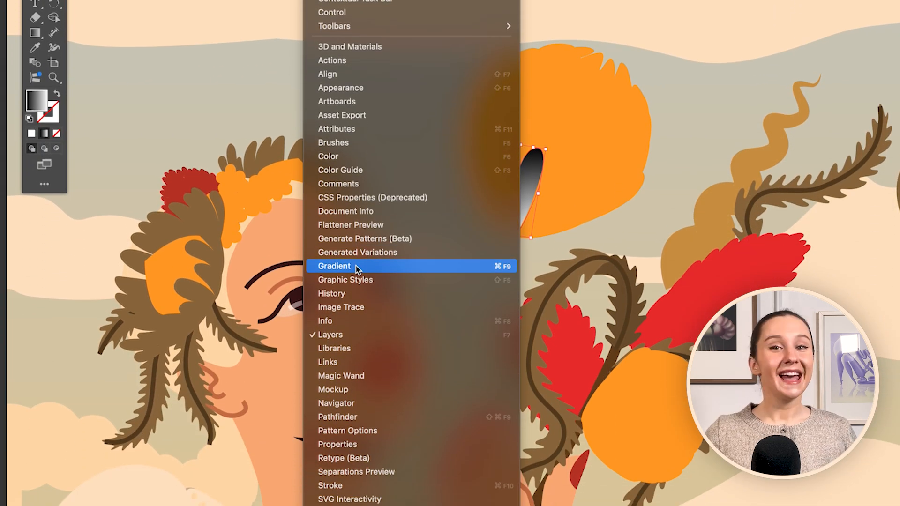
left_click(356, 331)
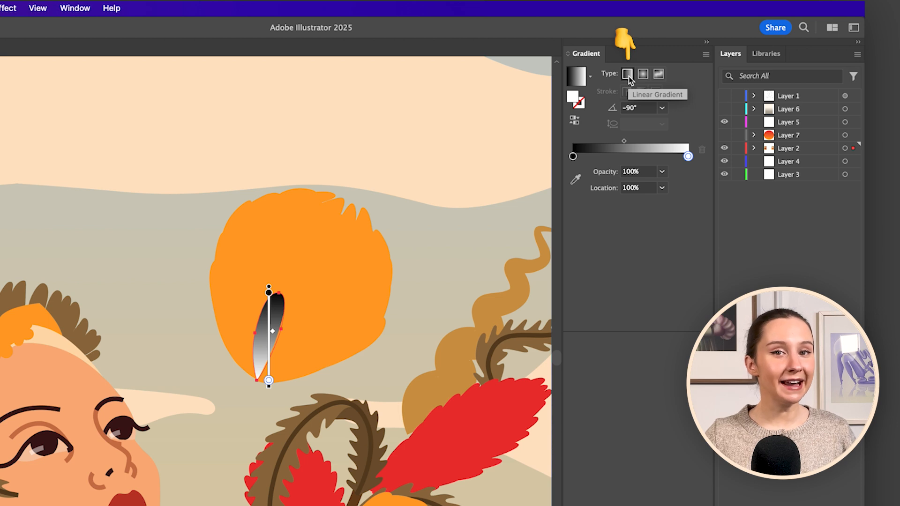
Set the petal's gradient stops to red ec2727 and orange, and run the gradient along the petal from its base to its tip.
double_click(572, 172)
type("ec2727")
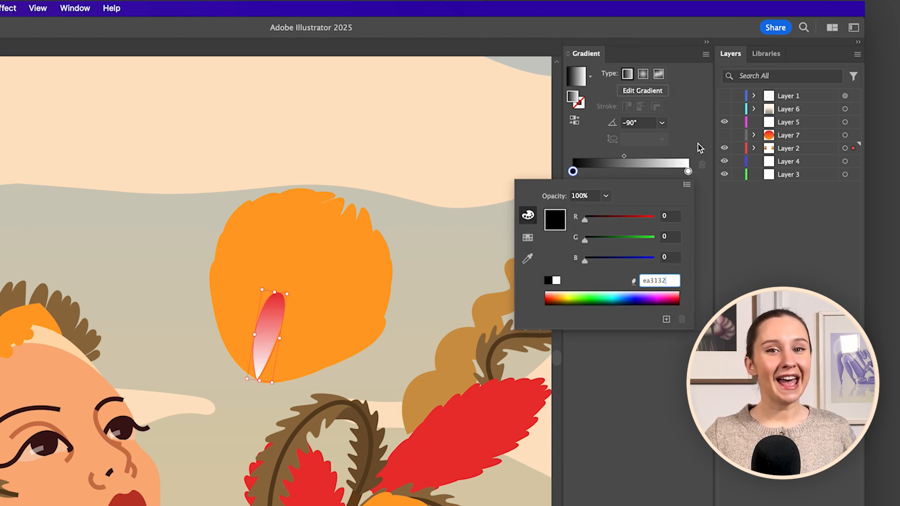
left_click(699, 147)
double_click(688, 172)
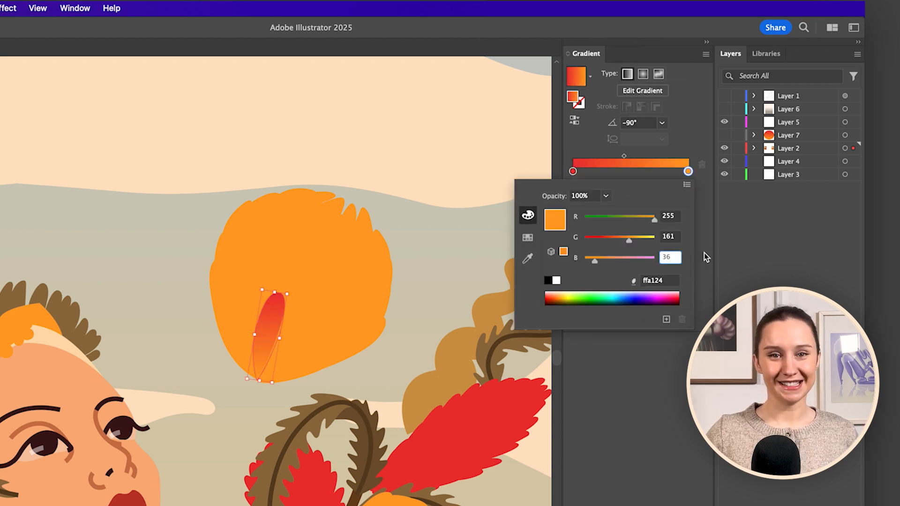
left_click(704, 252)
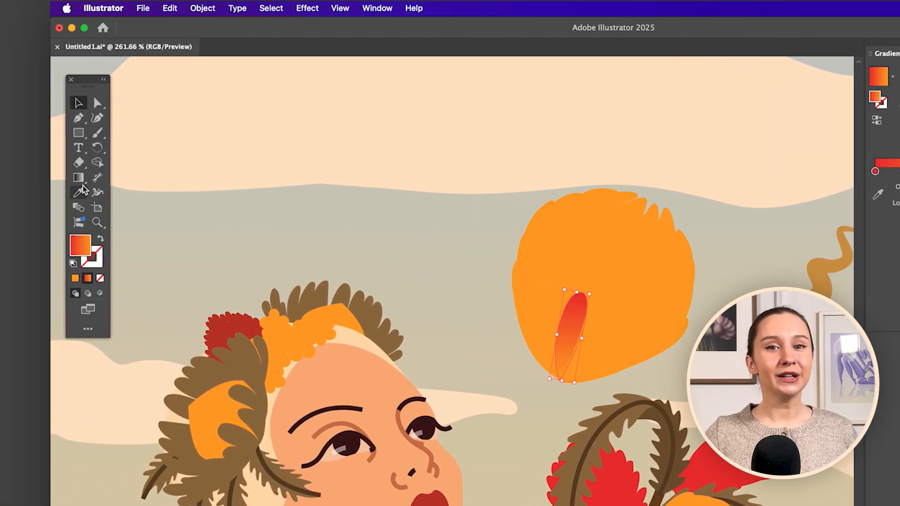
left_click(78, 178)
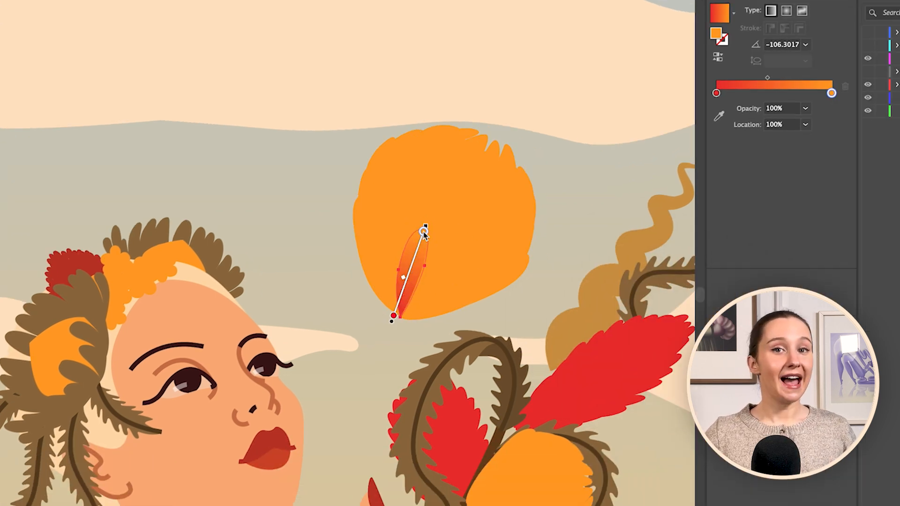
Apply the red-to-orange gradient to all petals of the flower by sampling the finished petal with the Eyedropper.
key("super+equal")
key("super+equal")
key("v")
mouse_move(533, 74)
left_mouse_down()
mouse_move(208, 389)
mouse_move(208, 378)
left_mouse_up()
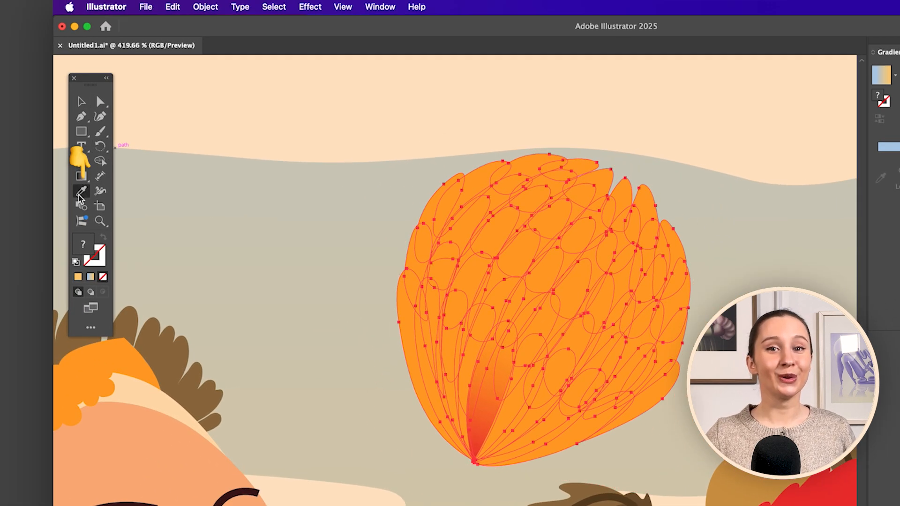
left_click(80, 193)
left_click(496, 405)
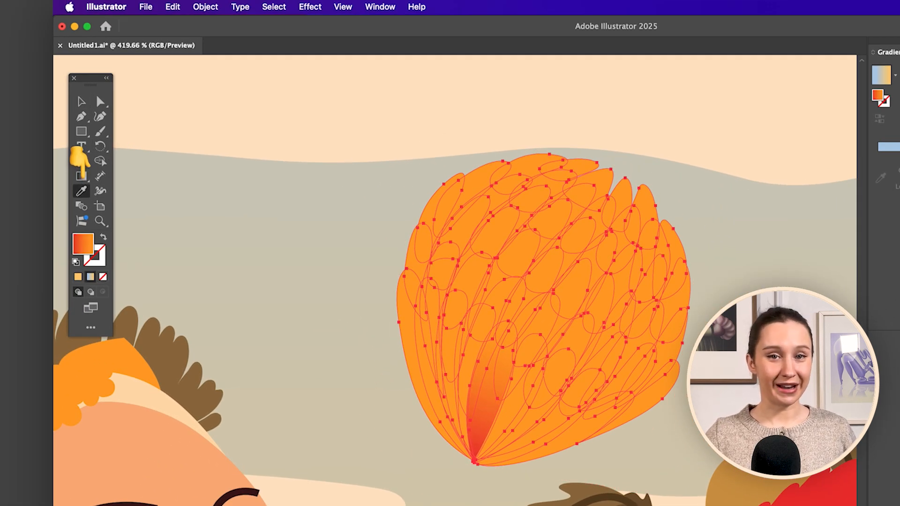
key("v")
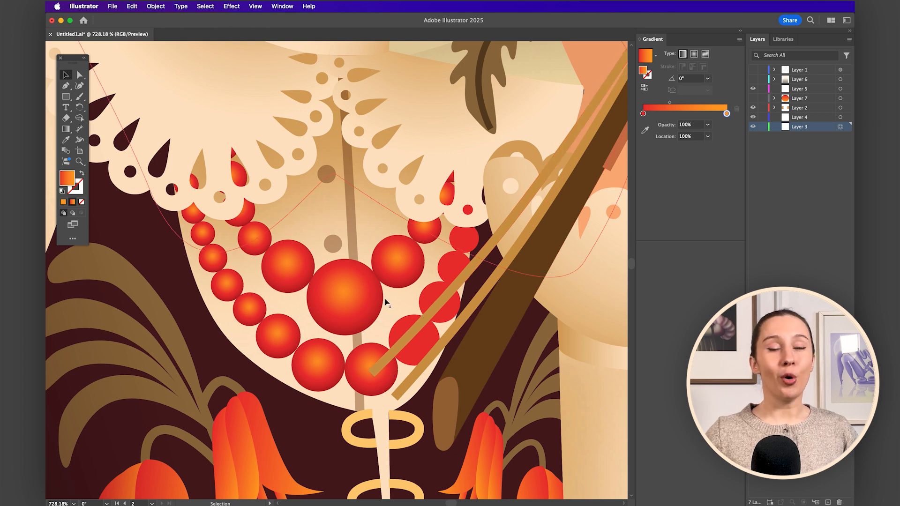
left_click(336, 297)
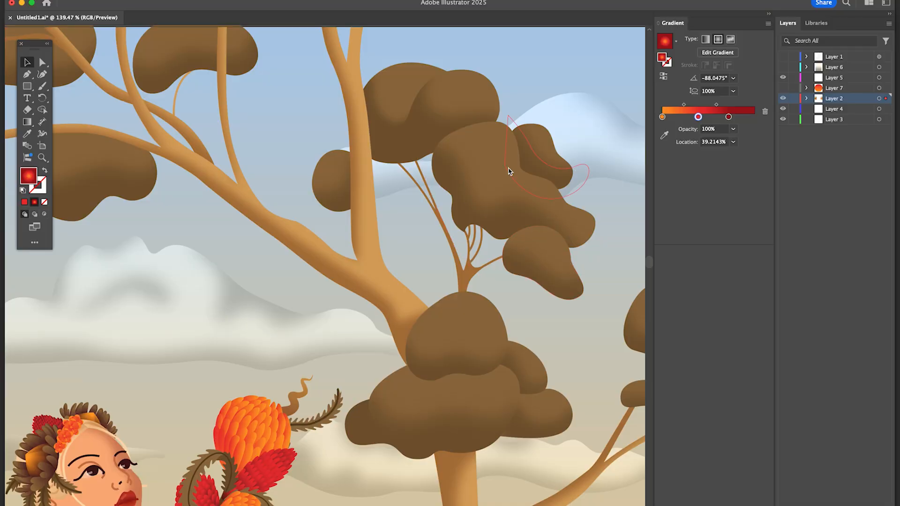
scroll(323, 258, "left", 4)
scroll(323, 258, "down", 1)
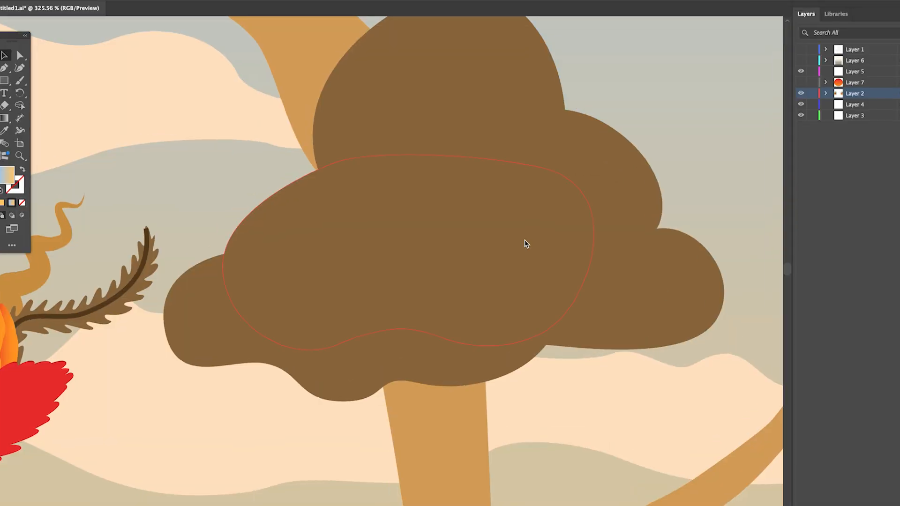
left_click(484, 240)
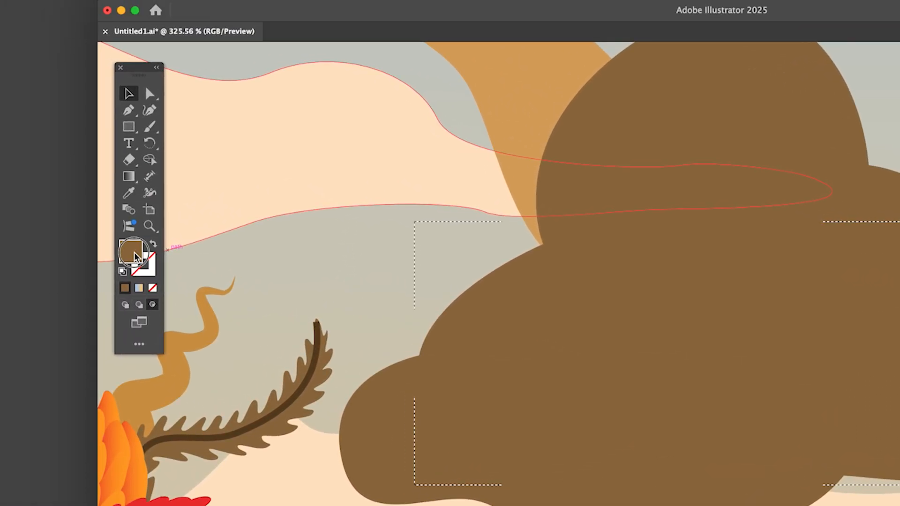
Draw a darker brown shadow shape with the Pen tool inside the lower foliage cluster of the tree.
double_click(134, 253)
left_click(582, 241)
left_click(812, 153)
left_click(245, 232)
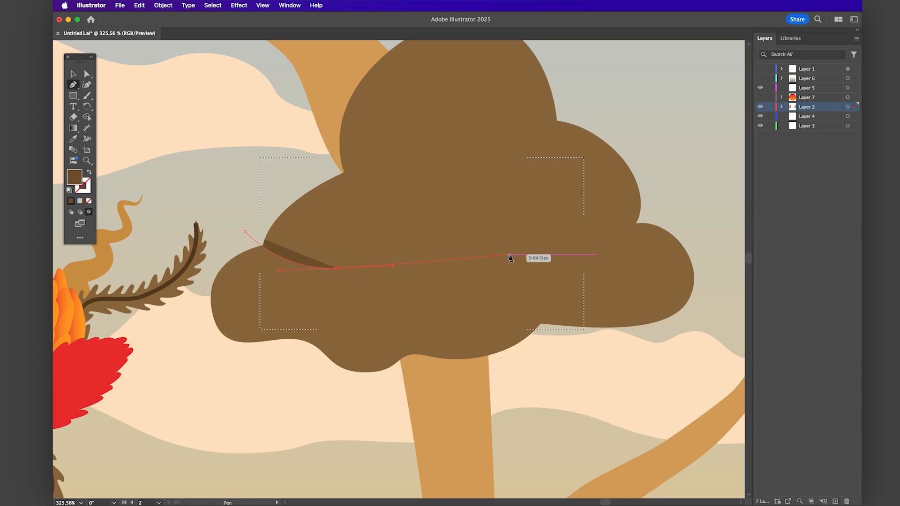
left_click_drag(494, 234, 506, 232)
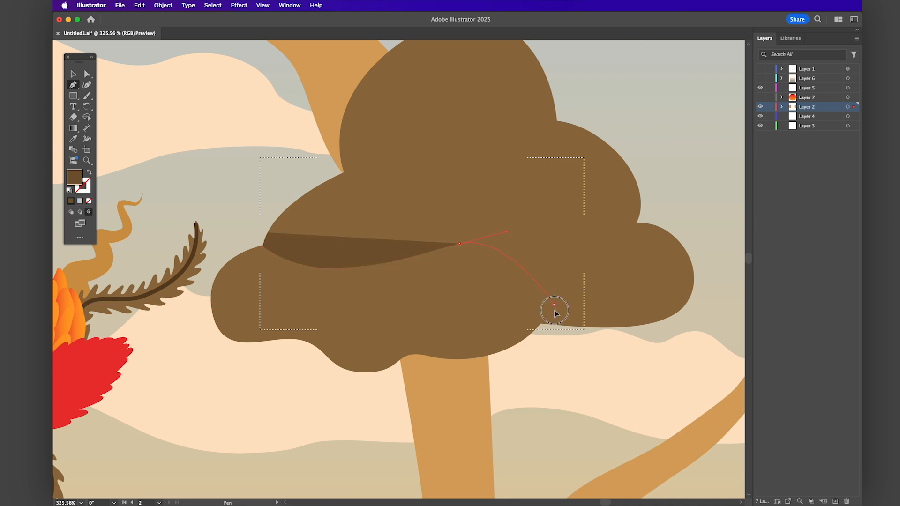
left_click_drag(553, 361, 552, 364)
left_click(381, 390)
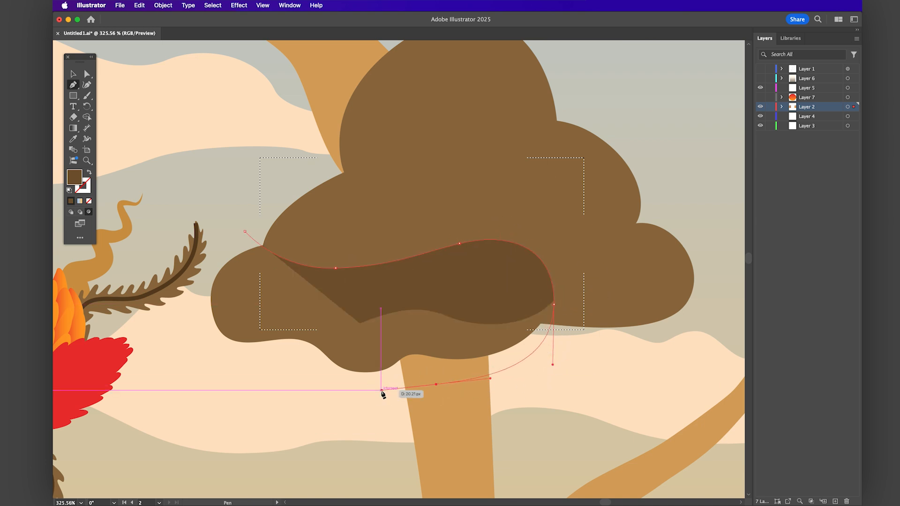
left_click_drag(263, 382, 242, 370)
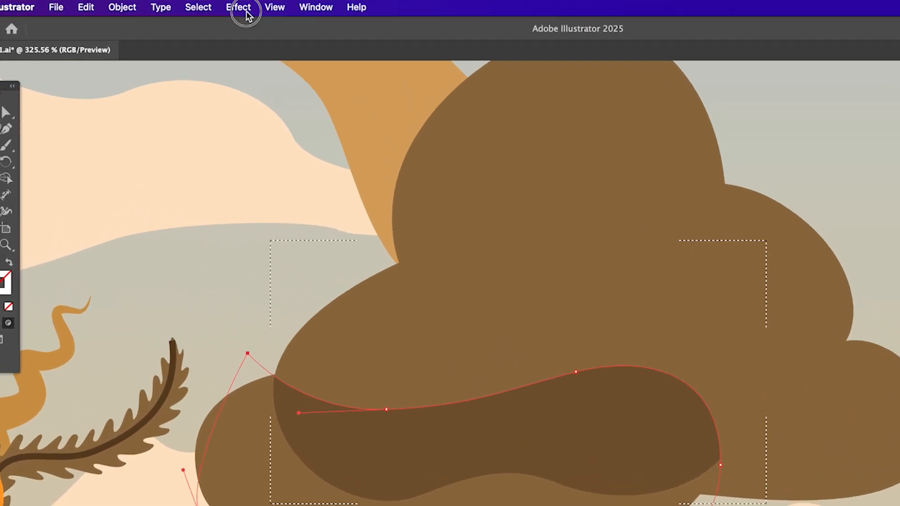
Apply a Gaussian Blur with a radius of about 17.65 pixels to the foliage shadow.
left_click(239, 5)
mouse_move(242, 196)
mouse_move(244, 264)
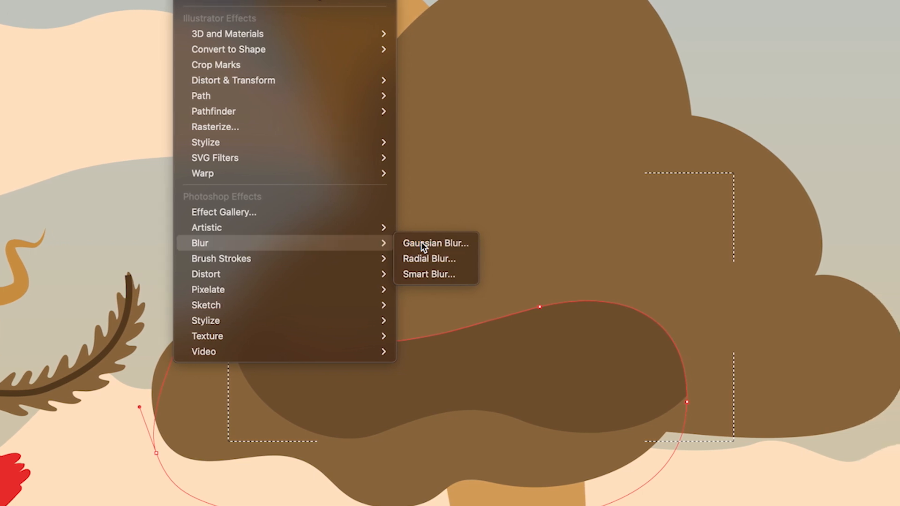
left_click(423, 245)
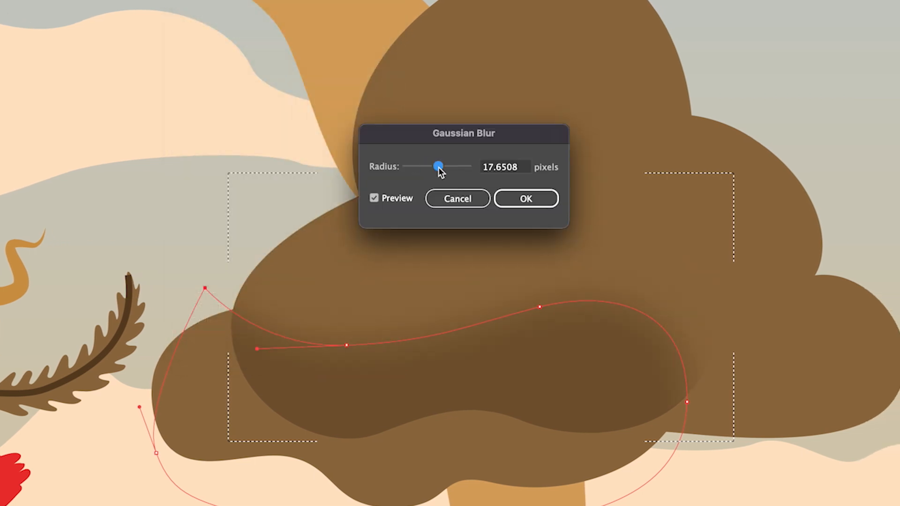
left_click(515, 202)
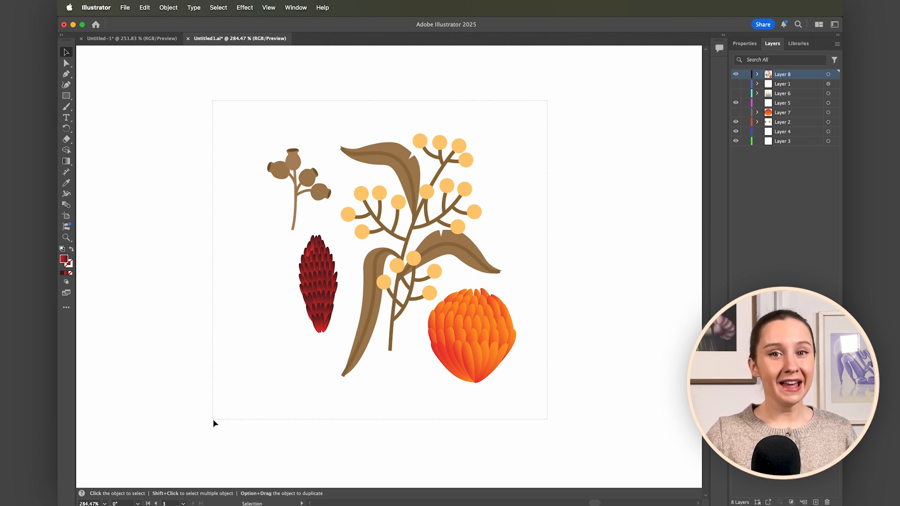
Make a new pattern from all the botanical motifs on the artboard.
key("super+a")
left_click(168, 8)
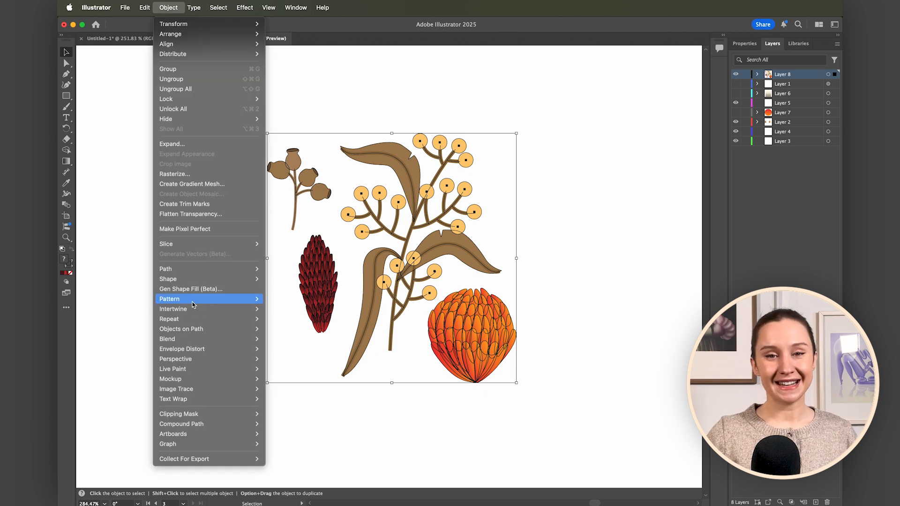
left_click(276, 299)
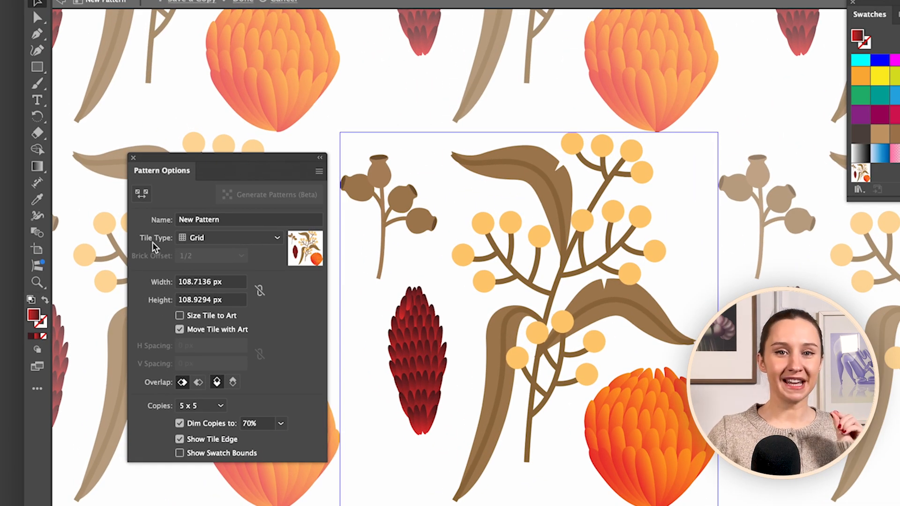
Try the Brick by Row, Brick by Column and Hex by Column tile types on the pattern.
left_click(257, 243)
left_click(241, 268)
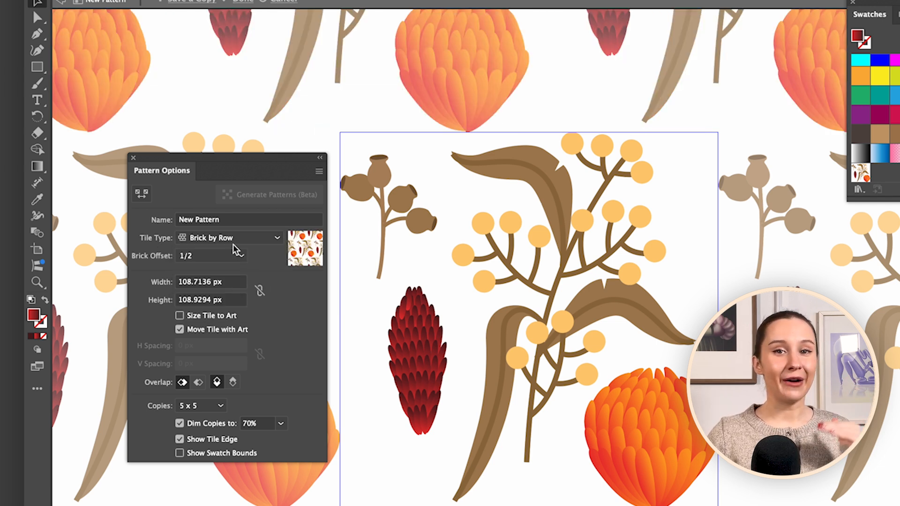
left_click(236, 249)
left_click(231, 284)
left_click(238, 240)
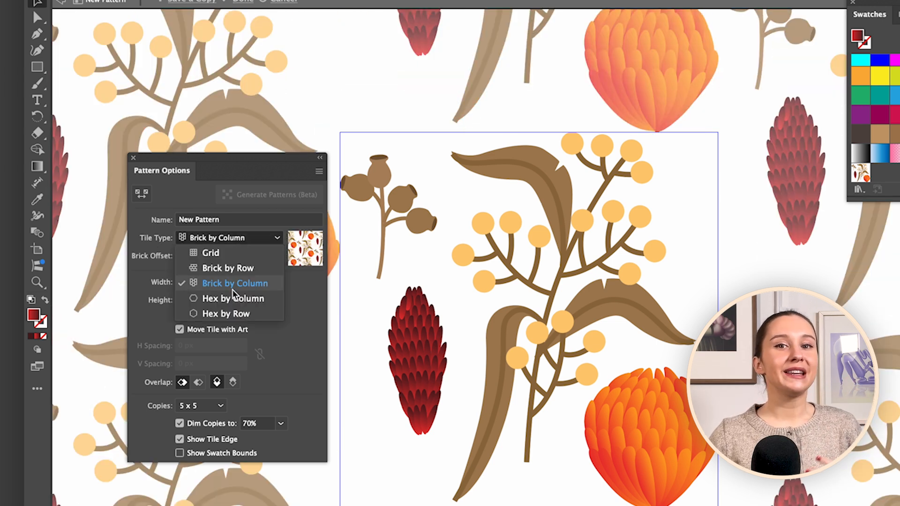
left_click(233, 303)
Set the pattern's tile type to Hex by Row and close the pattern options.
left_click(234, 248)
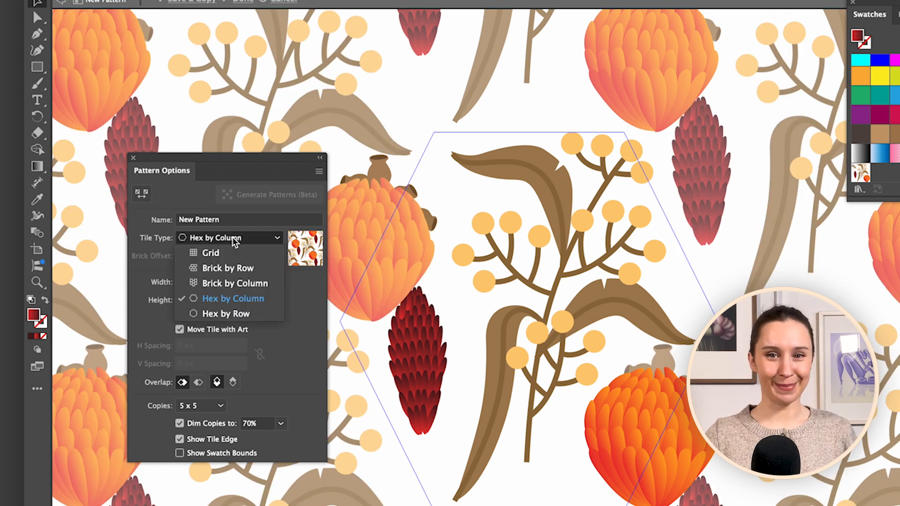
left_click(227, 317)
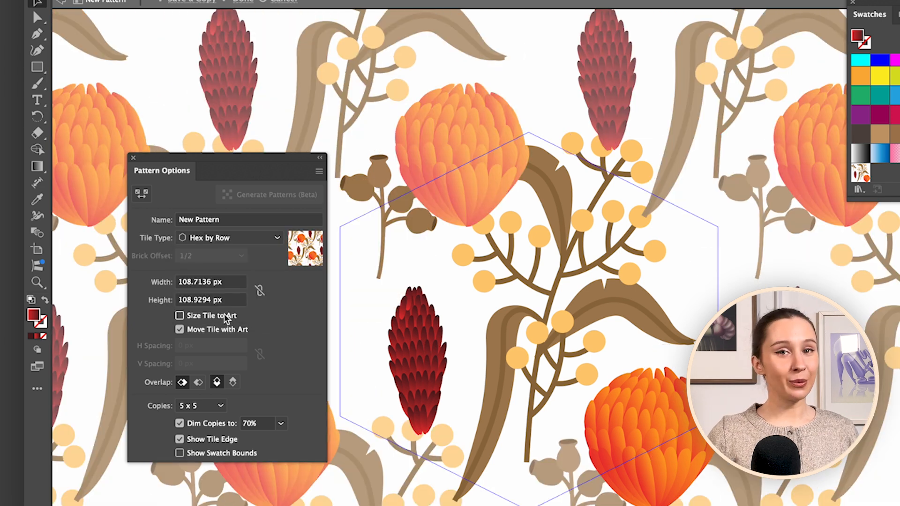
left_click(133, 158)
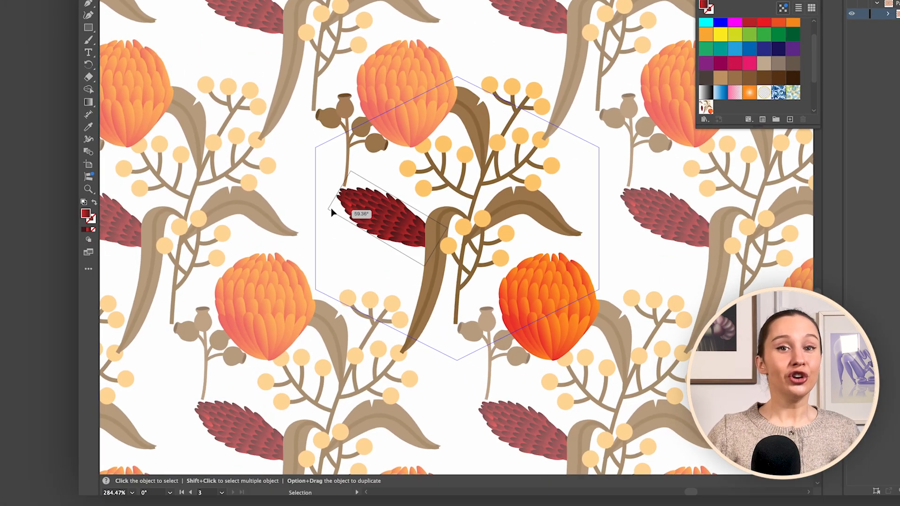
Reposition and rotate the dark red cone and the orange flower so they group beside the berry stem.
left_click_drag(481, 283, 389, 260)
left_click_drag(417, 208, 334, 225)
left_click(485, 176)
left_click_drag(490, 79, 490, 92)
Add a smaller rotated copy of the orange flower on the other side of the stem and adjust the flower group.
left_click_drag(393, 272, 531, 286)
left_click_drag(564, 240, 454, 293)
left_click_drag(564, 323, 544, 302)
left_click_drag(528, 274, 535, 290)
left_click(375, 206)
left_click(389, 260, "shift")
left_click_drag(438, 305, 439, 300)
Place a smaller rotated copy of the brown seed pods at the upper corner of the pattern tile.
left_click_drag(372, 155, 449, 94)
left_click_drag(473, 54, 462, 64)
left_click_drag(448, 87, 461, 75)
Add another seed pod copy near the tile's right side, rotating and scaling it to fit beside the leaf.
left_click_drag(380, 160, 591, 217, "alt")
left_click_drag(616, 185, 614, 265)
left_click_drag(592, 206, 586, 190)
left_click_drag(598, 155, 582, 173)
left_click_drag(567, 207, 576, 204)
Draw orange circles with the Ellipse tool around the small flower, using both filled and outlined styles.
mouse_move(556, 253)
left_mouse_down()
mouse_move(556, 275)
mouse_move(499, 295)
left_mouse_up()
key("l")
mouse_move(523, 251)
left_mouse_down()
mouse_move(537, 263)
mouse_move(577, 262)
mouse_move(577, 274)
left_mouse_up()
key("l")
key("shift+x")
Duplicate and resize the filled dots near the tile's upper edges, and copy the outlined circles to its left edge.
left_click_drag(532, 298, 394, 130)
left_click_drag(398, 135, 401, 138)
left_click_drag(393, 130, 393, 128)
left_click_drag(410, 132, 596, 140, "alt")
mouse_move(602, 135)
left_mouse_down()
mouse_move(613, 125)
mouse_move(590, 138)
left_mouse_up()
left_click_drag(531, 259, 321, 253, "alt")
left_click_drag(532, 259, 322, 239, "alt")
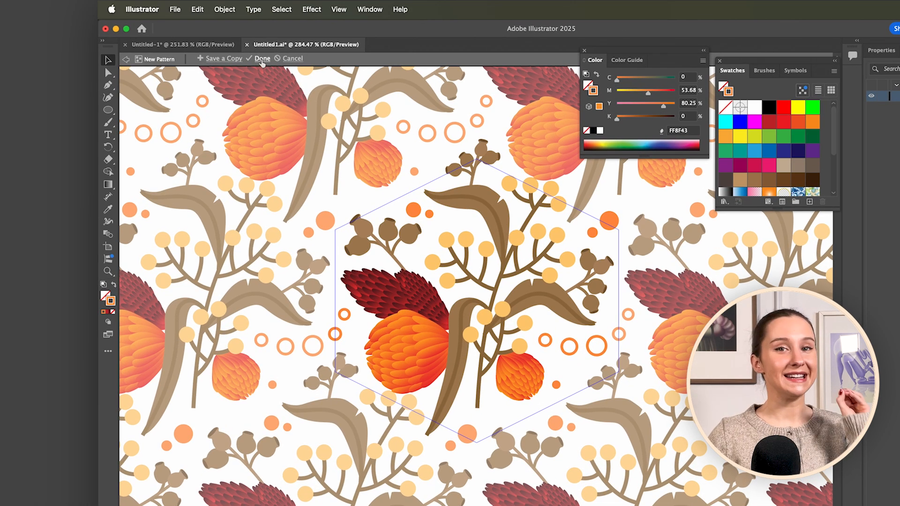
Finish editing the pattern and reopen the swatches.
left_click(262, 58)
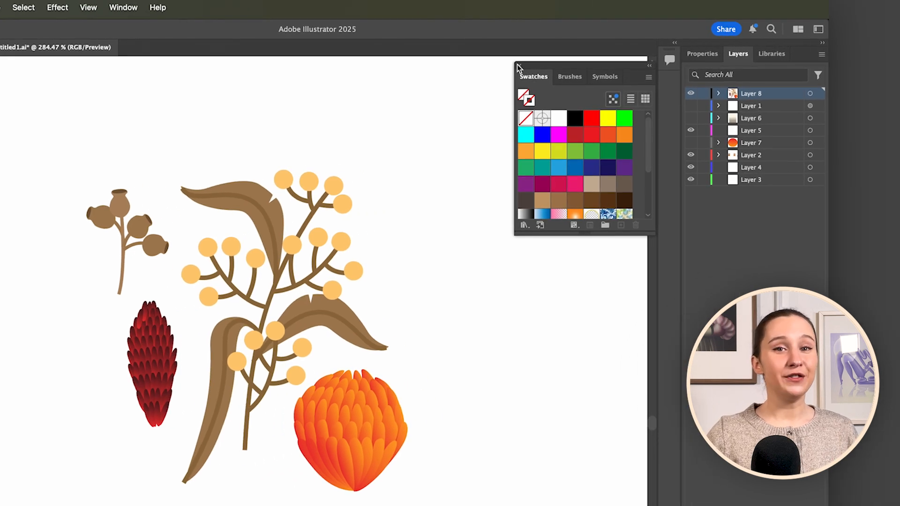
left_click(517, 65)
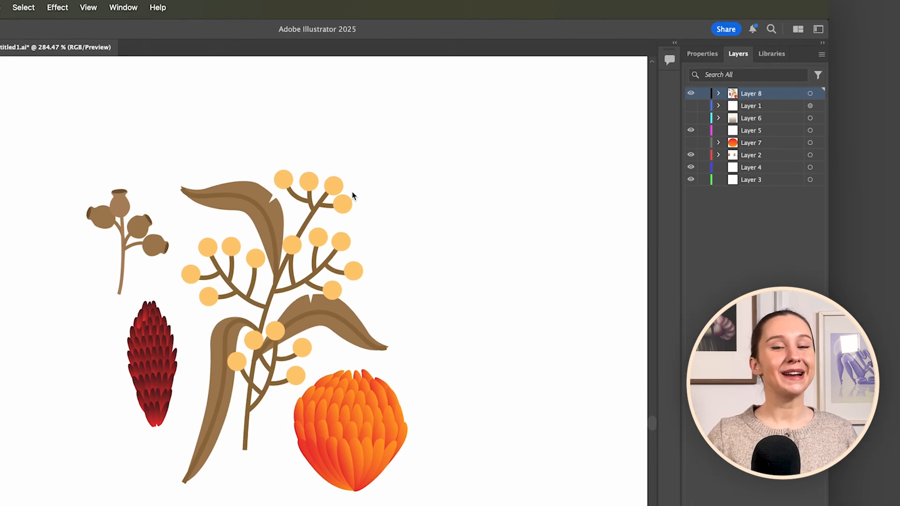
left_click(123, 8)
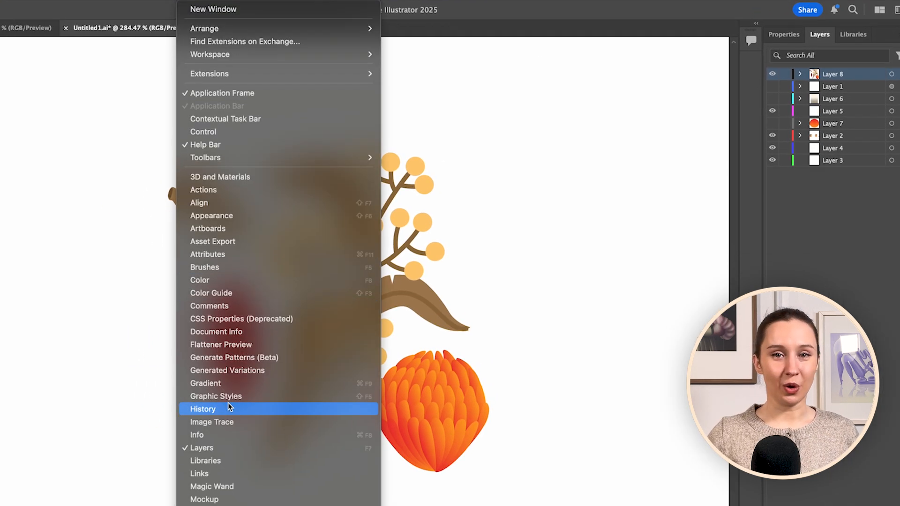
left_click(232, 357)
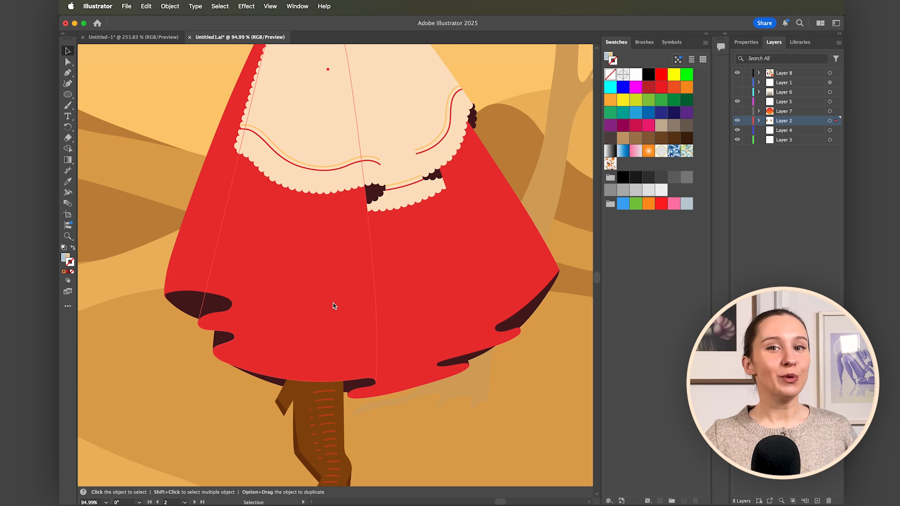
Paste a copy of the red skirt's middle panel in front and fill it with the new floral pattern swatch.
left_click(147, 6)
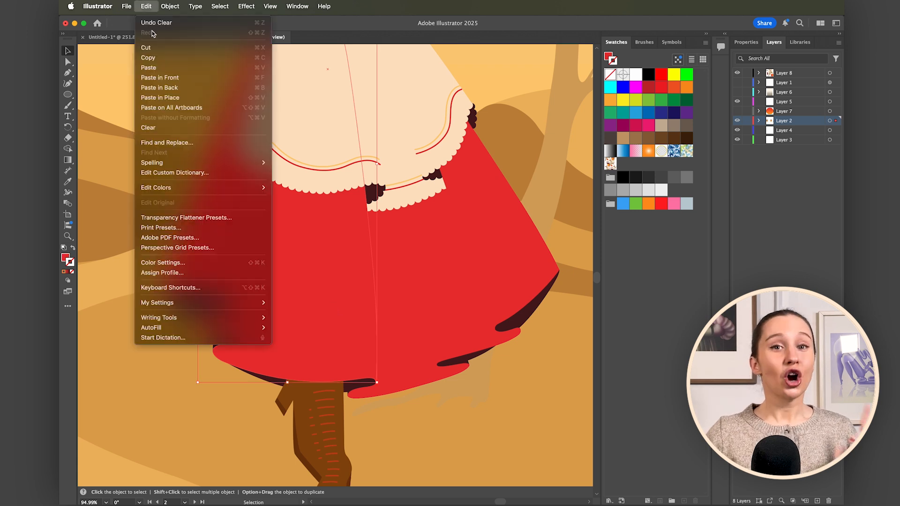
left_click(154, 58)
left_click(147, 7)
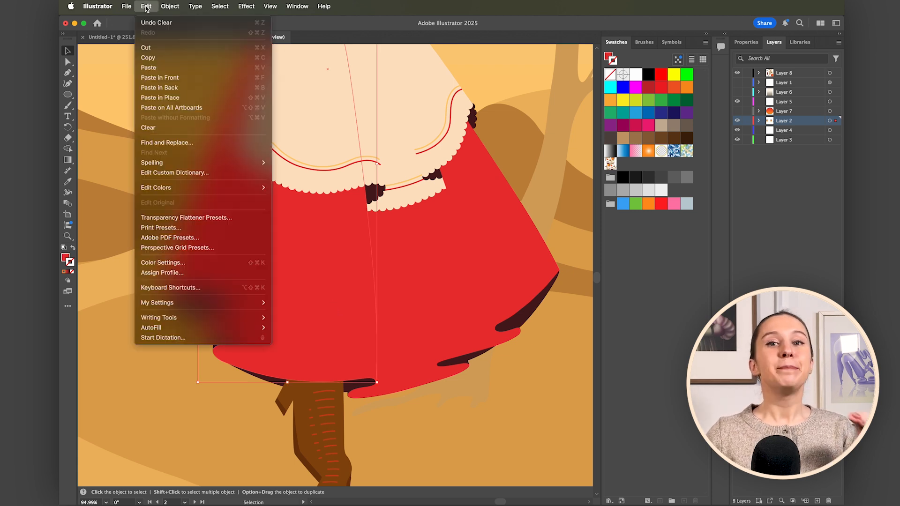
left_click(159, 77)
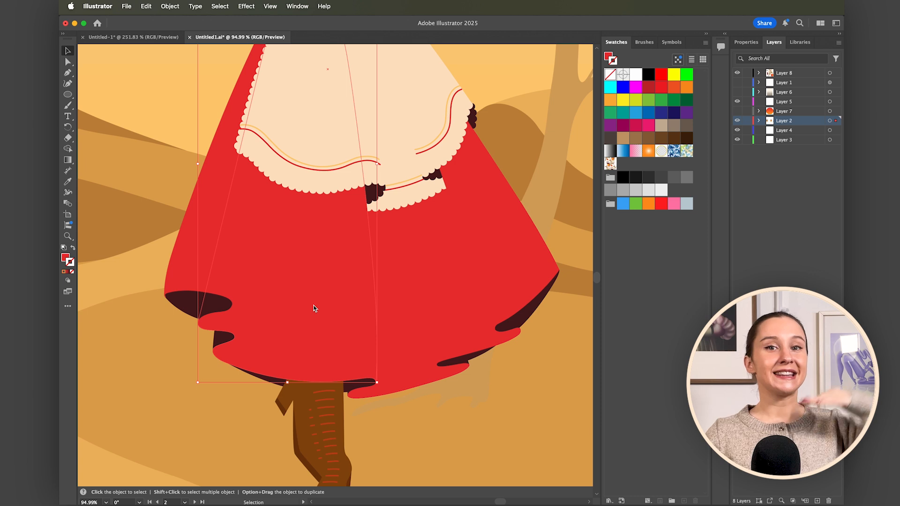
left_click(610, 163)
scroll(304, 275, "down", 5)
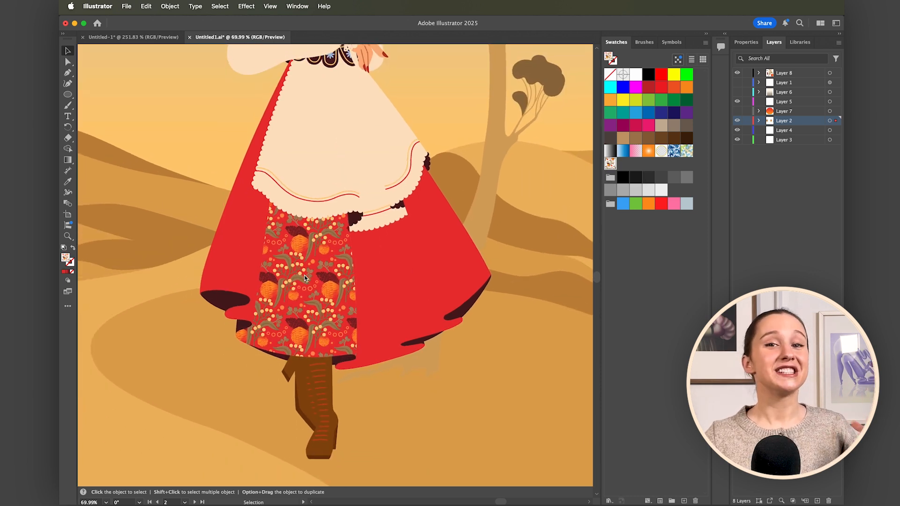
Scale only the pattern in the skirt's middle panel to 120%, and sample that pattern fill onto the remaining red skirt panels.
scroll(304, 274, "up", 1)
left_click(170, 6)
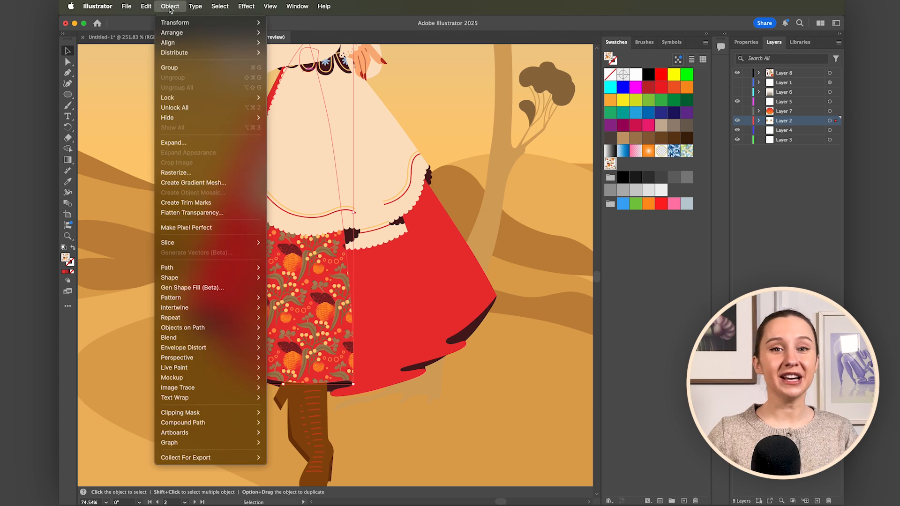
mouse_move(171, 26)
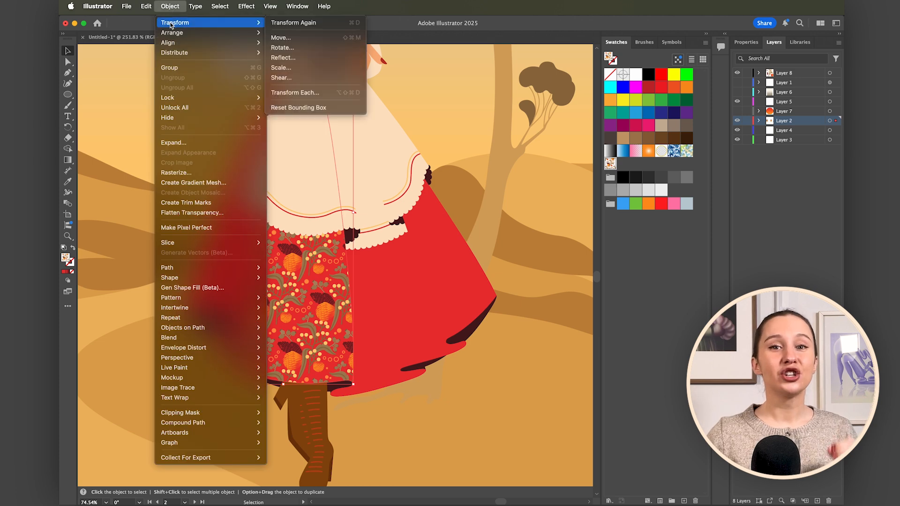
left_click(280, 68)
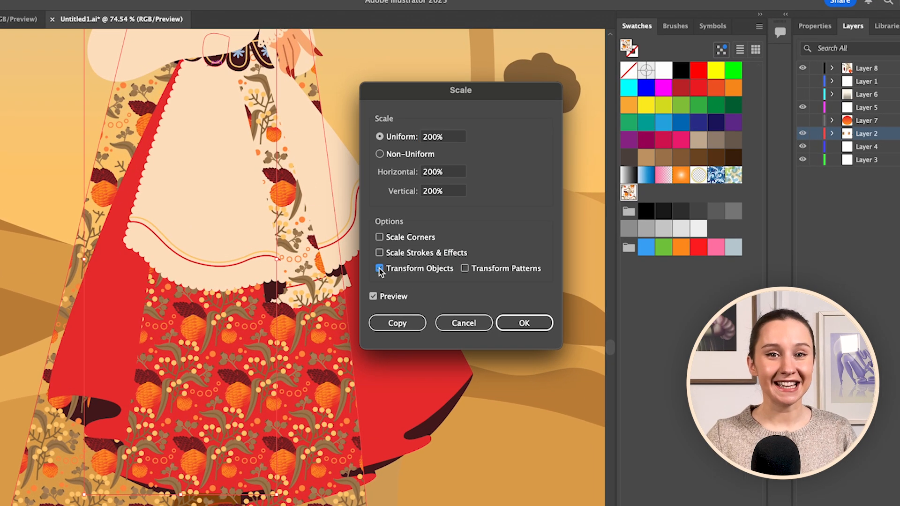
left_click(397, 251)
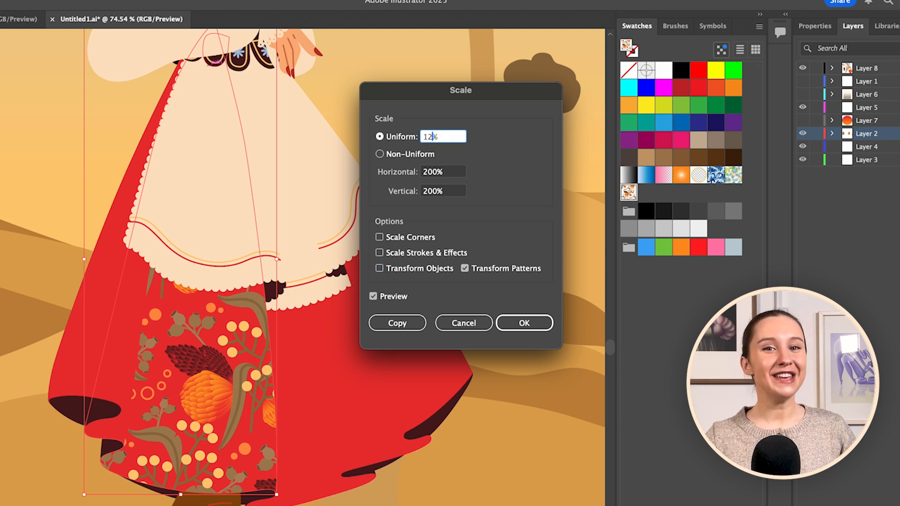
left_click(375, 297)
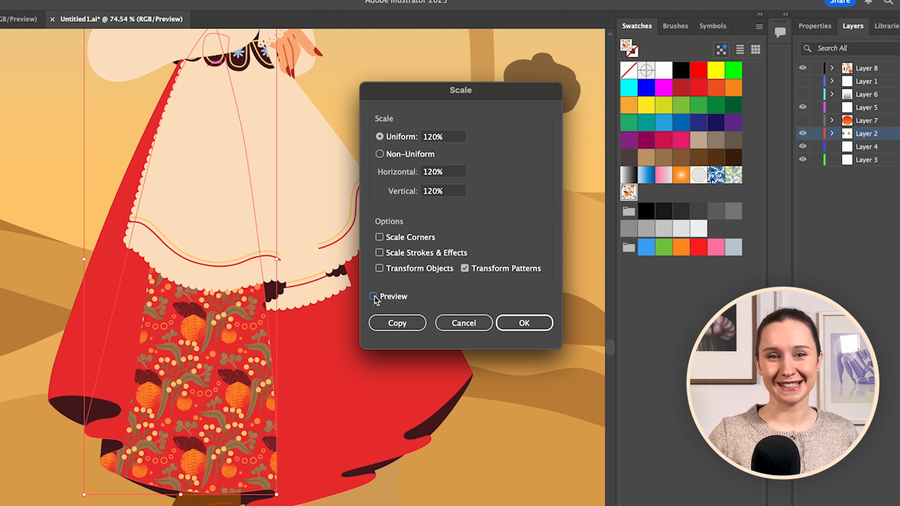
left_click(375, 297)
left_click(524, 323)
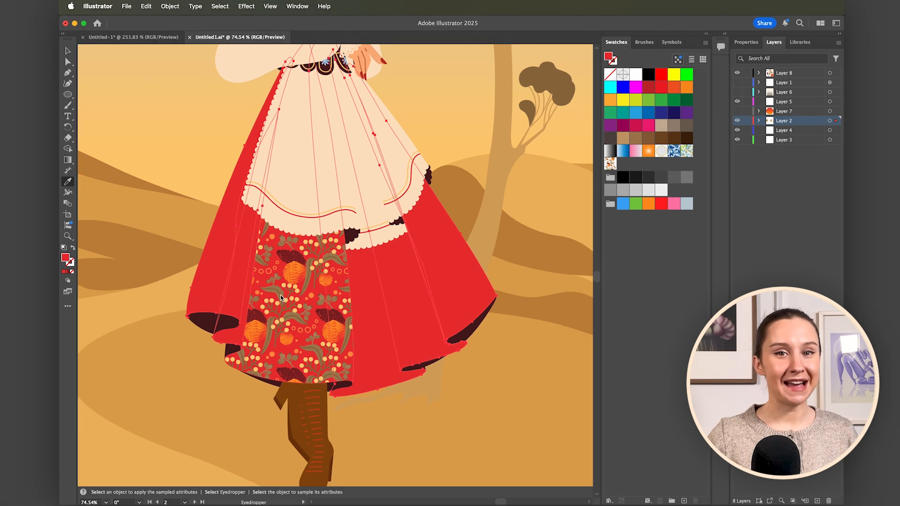
left_click(260, 310)
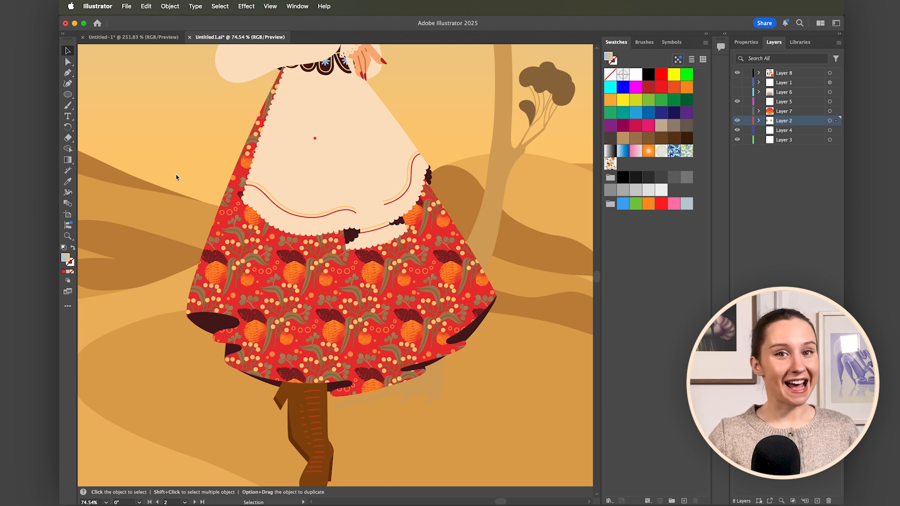
Rotate only the floral pattern inside several alternating skirt panels, leaving their shapes untransformed, to vary its direction between folds.
left_click(225, 275)
left_click(266, 366, "shift")
left_click(418, 348, "shift")
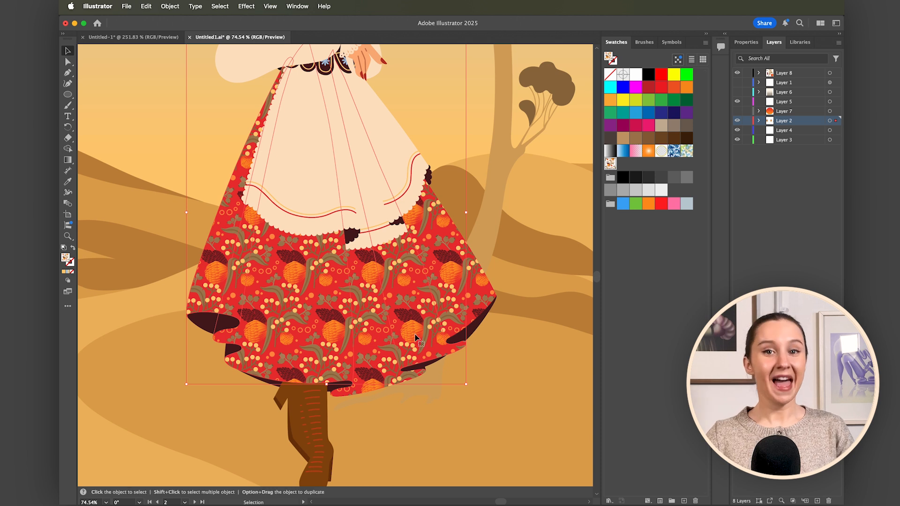
left_click(170, 6)
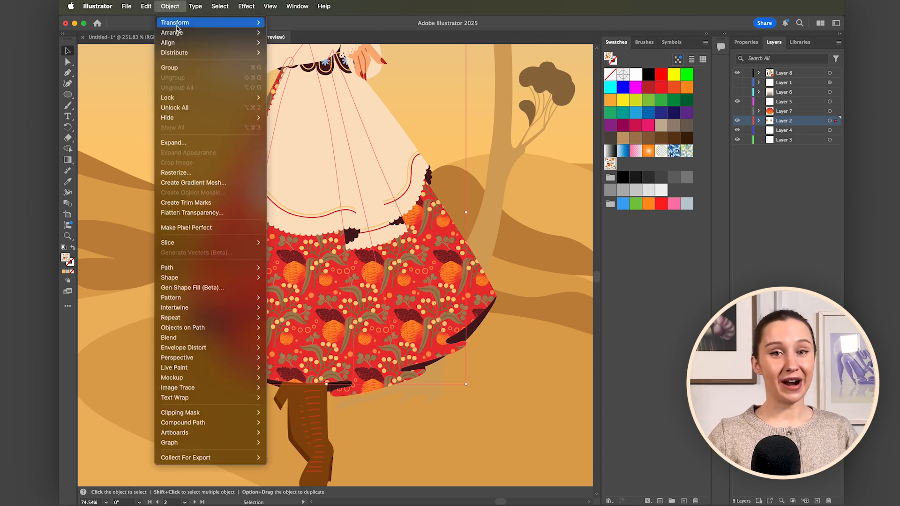
mouse_move(177, 28)
left_click(282, 48)
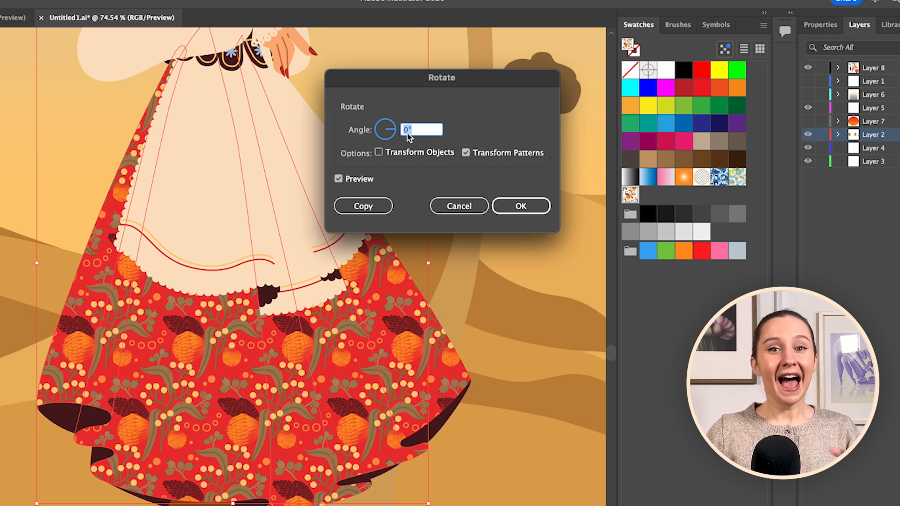
key("Down")
key("Down")
key("Down")
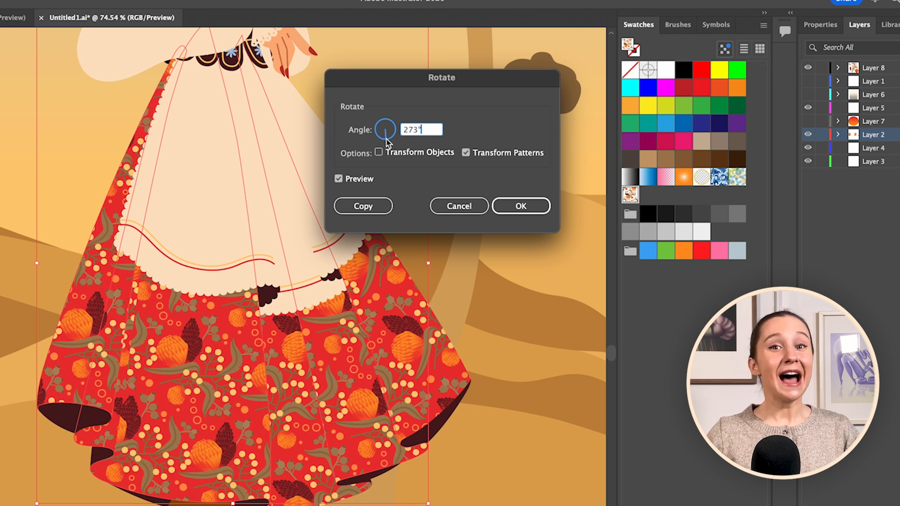
key("Down")
key("Down")
key("Down")
key("Down")
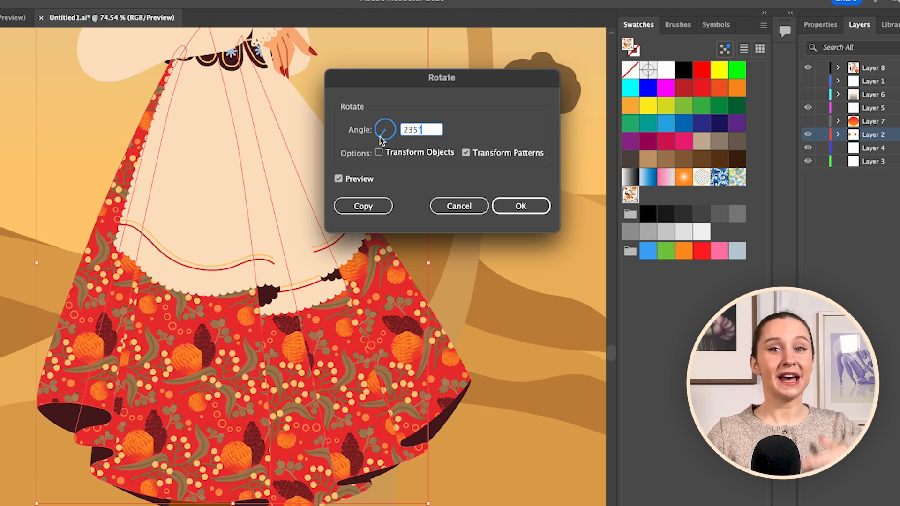
key("Down")
key("Down")
key("Down")
key("Down")
key("Down")
key("Down")
key("Down")
key("Down")
key("Down")
key("Down")
key("Down")
key("Down")
left_click(519, 206)
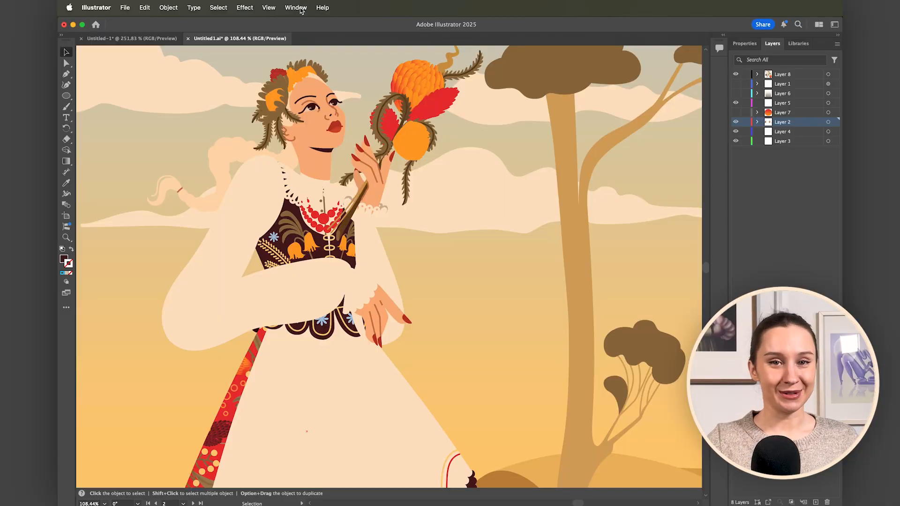
Cut the teardrops and circles out of the scalloped lace piece as holes using Pathfinder Exclude.
left_click(296, 7)
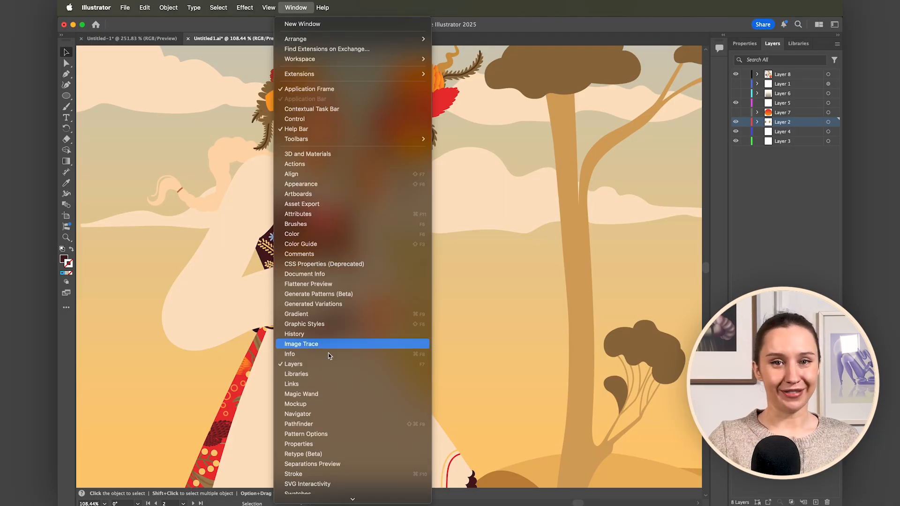
left_click(304, 427)
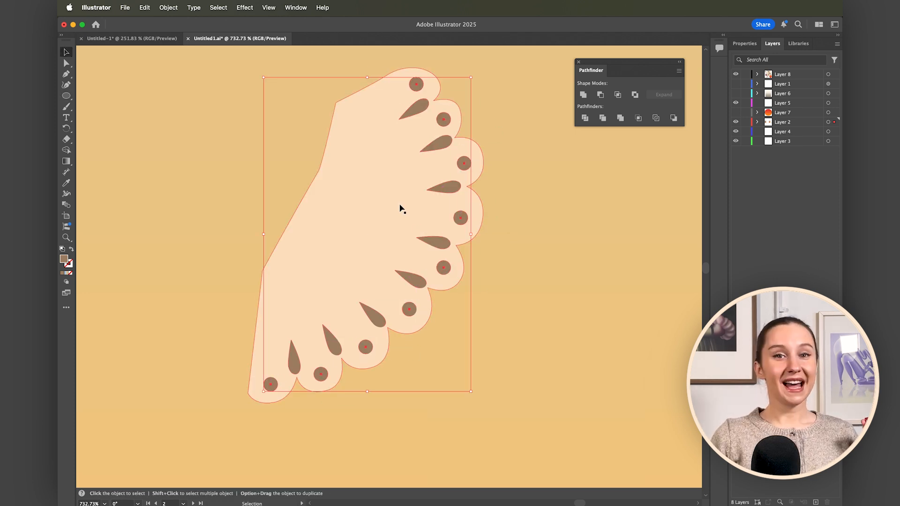
key("super+a")
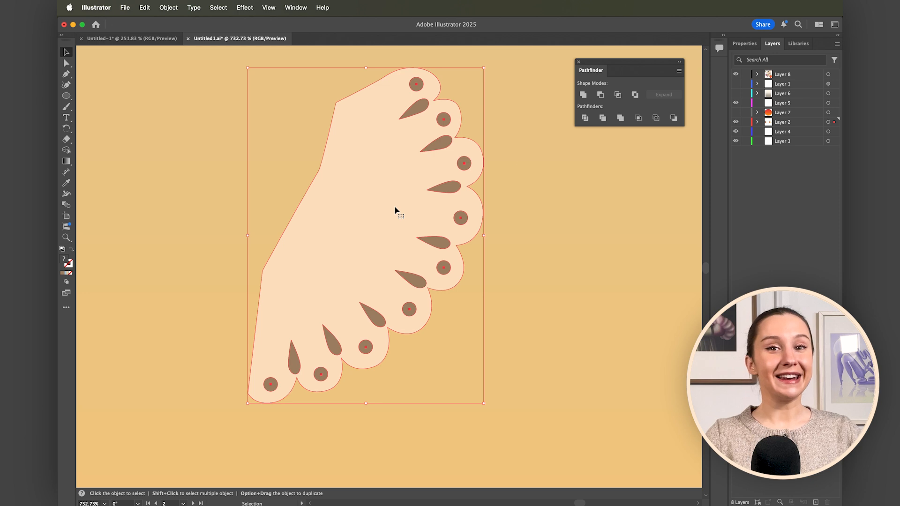
left_click(634, 94)
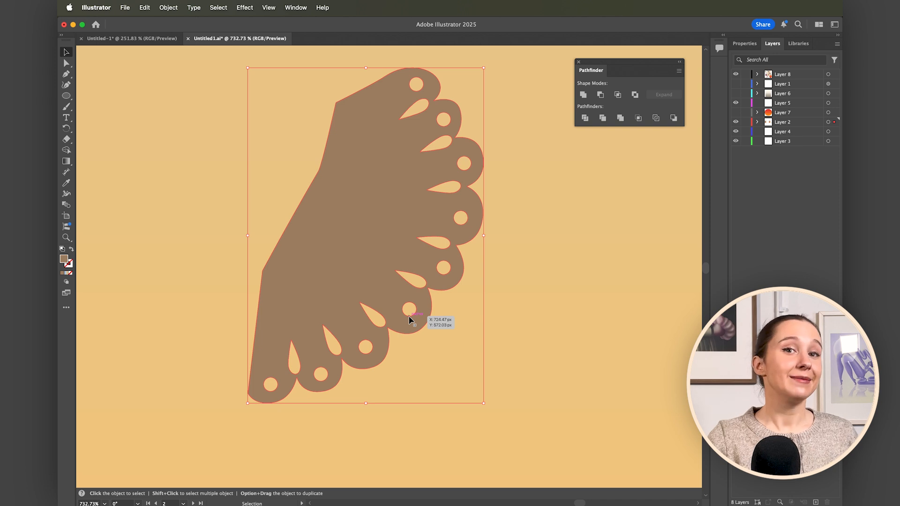
Recolour the perforated lace piece with the cream sampled from the clothing and move it back towards the character.
scroll(408, 320, "down", 5)
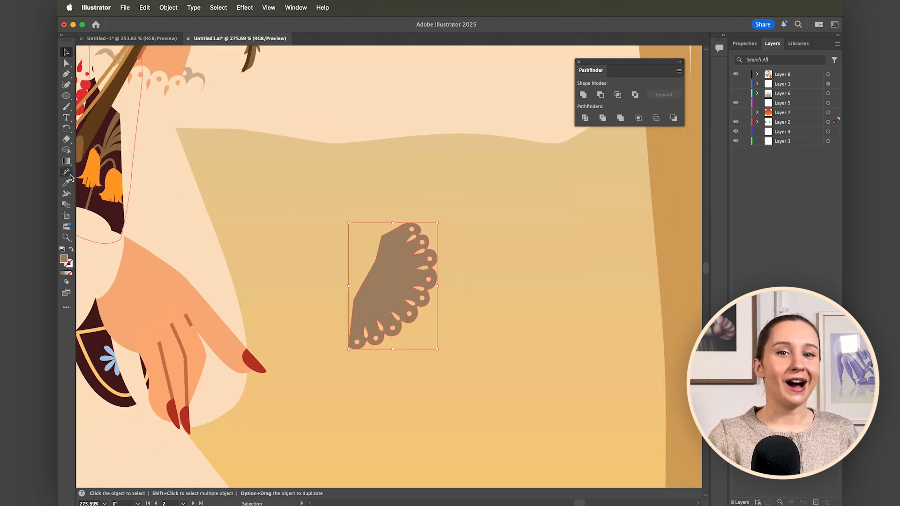
key("i")
left_click(189, 215)
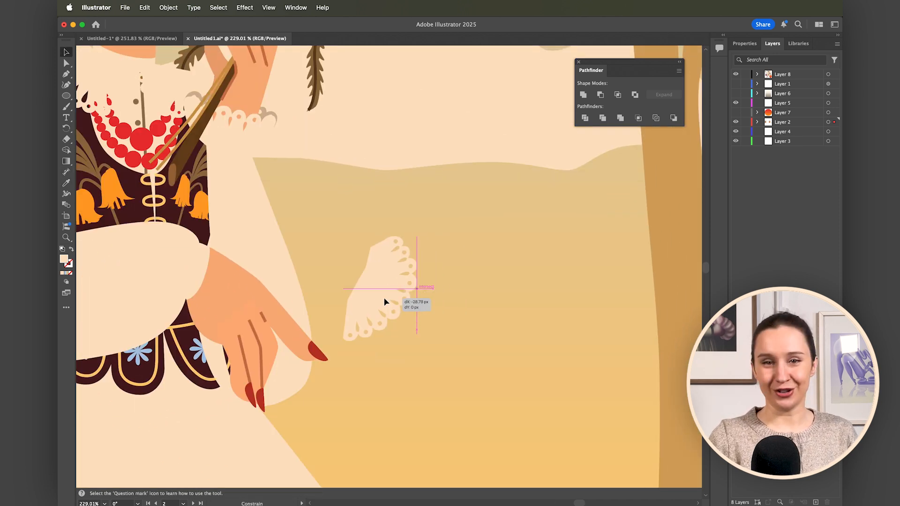
left_click_drag(393, 295, 221, 282)
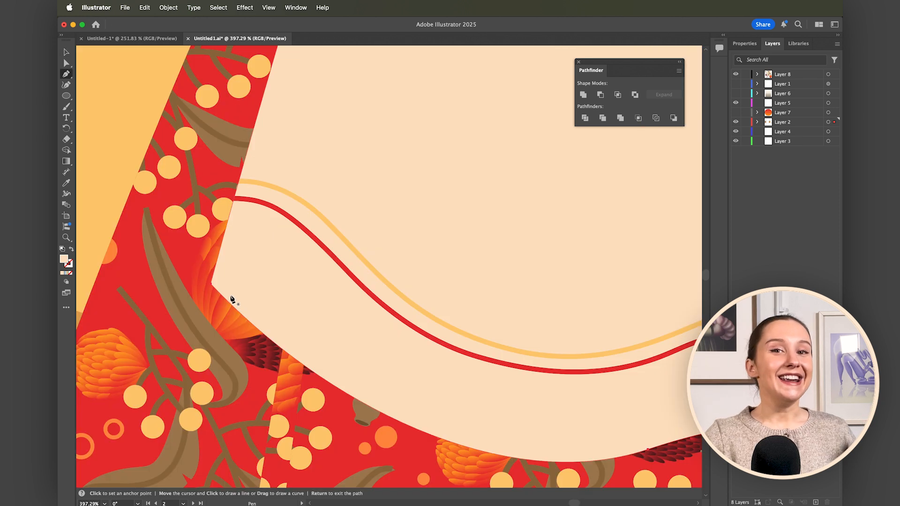
Try drawing a row of rounded cream scallops along the apron's left edge with the Pen tool.
left_click_drag(227, 295, 209, 286)
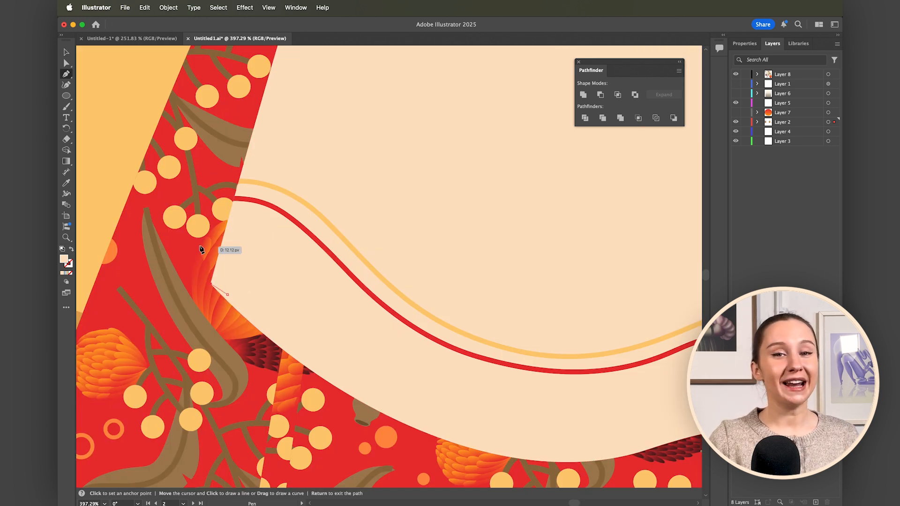
left_click_drag(212, 237, 235, 132)
left_click(251, 139)
scroll(250, 140, "up", 3)
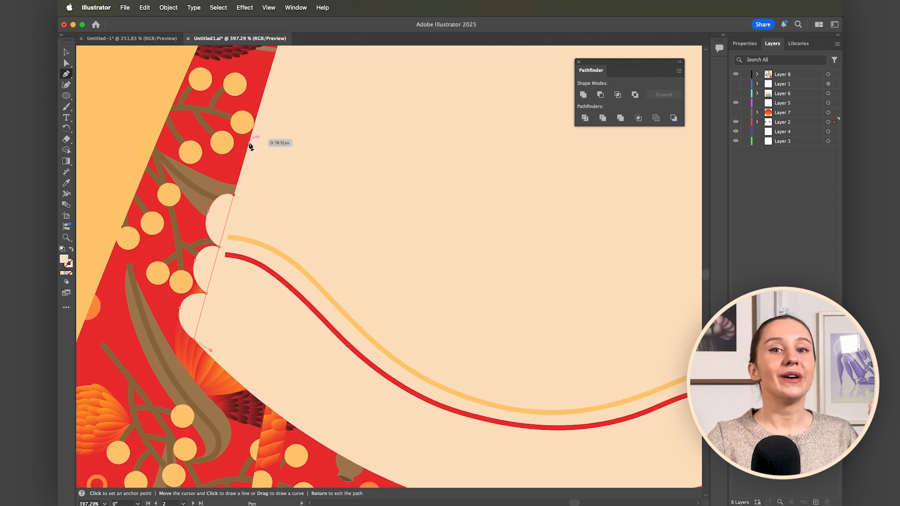
left_click_drag(230, 163, 230, 161)
left_click(249, 140)
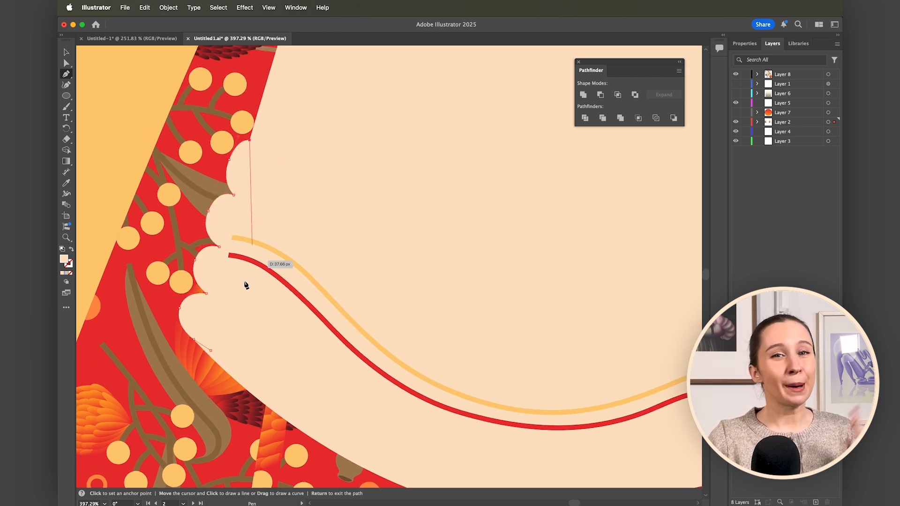
Place copies of a small cream circle along the apron's left edge and lower hem to form a scalloped trim.
left_click(66, 52)
mouse_move(192, 325)
left_mouse_down()
mouse_move(203, 337)
mouse_move(223, 283)
left_mouse_up()
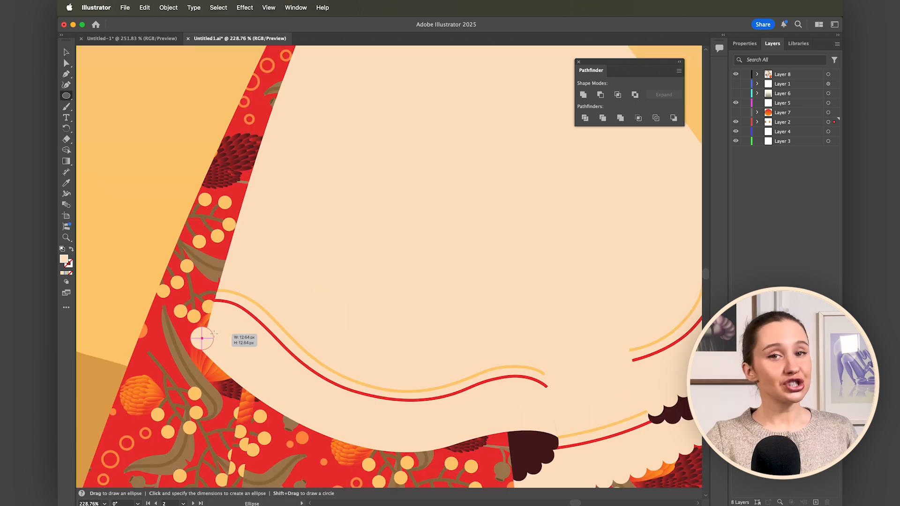
key("v")
left_click_drag(219, 258, 228, 231)
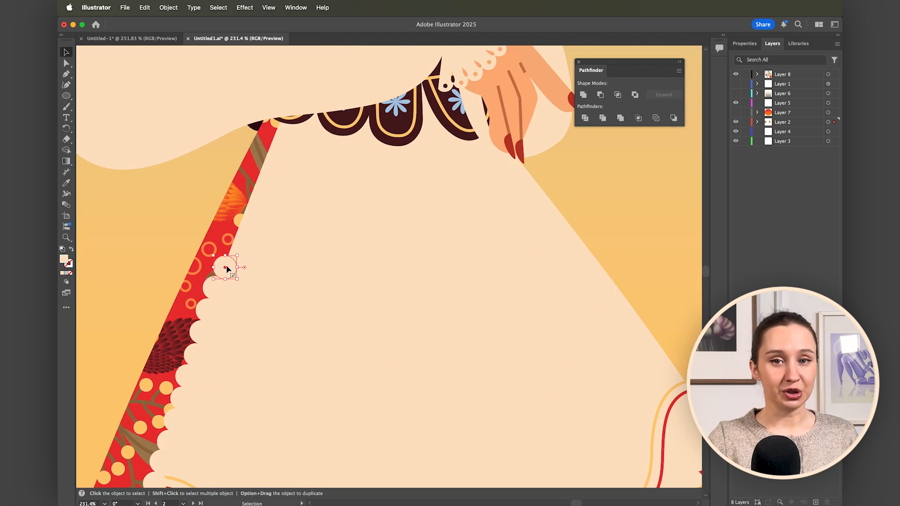
left_click_drag(227, 263, 264, 161)
left_click_drag(313, 348, 495, 402)
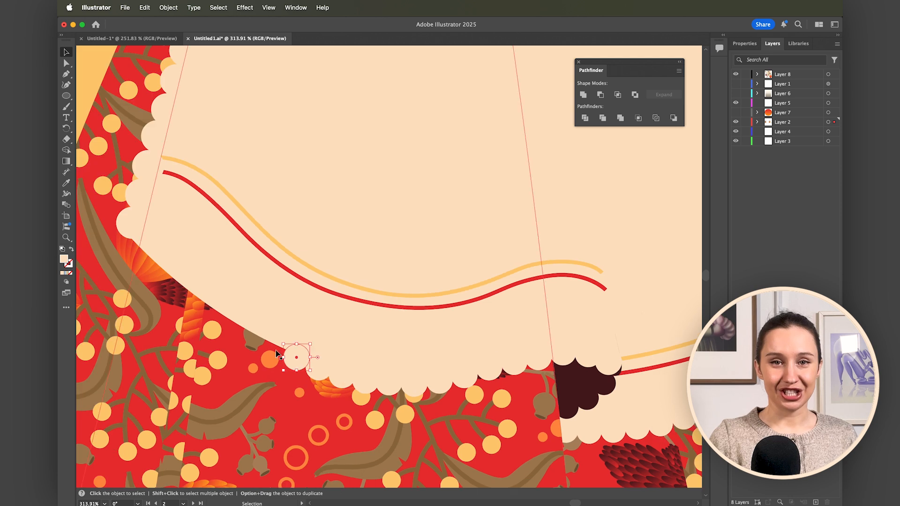
left_click_drag(276, 354, 154, 255)
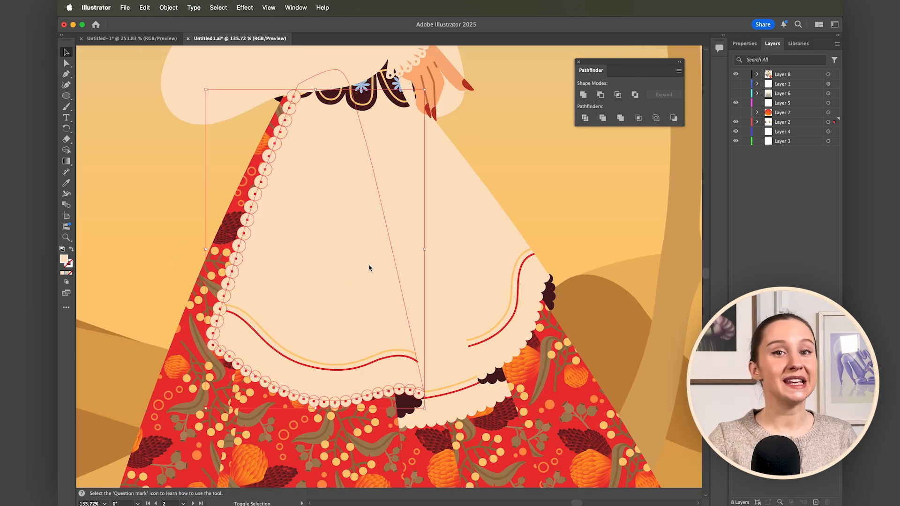
left_click(369, 268)
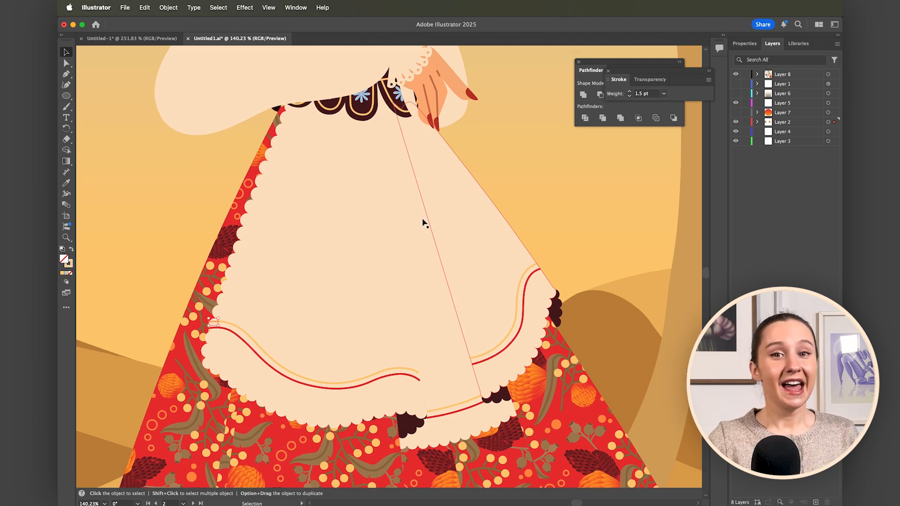
left_click(363, 227)
left_click_drag(368, 236, 247, 241)
key("super+z")
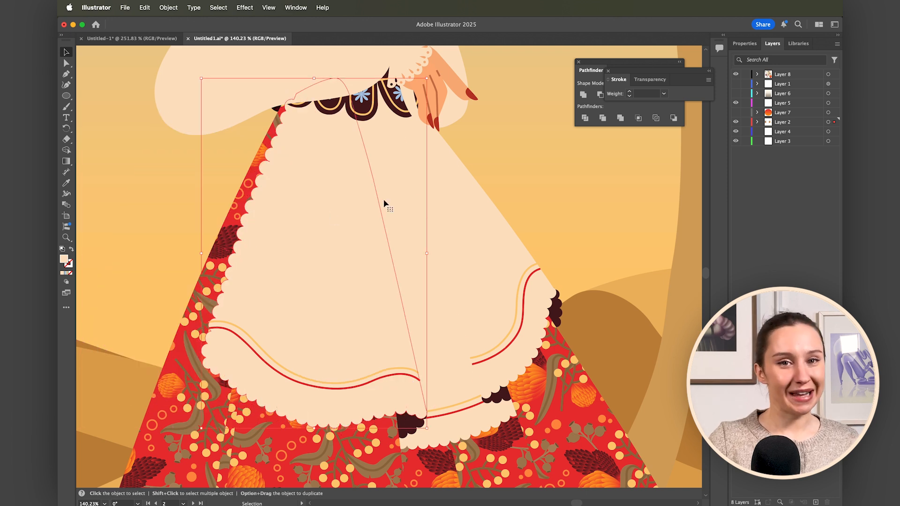
Select the cream apron panels together and lower their opacity to 57%.
left_click(519, 181)
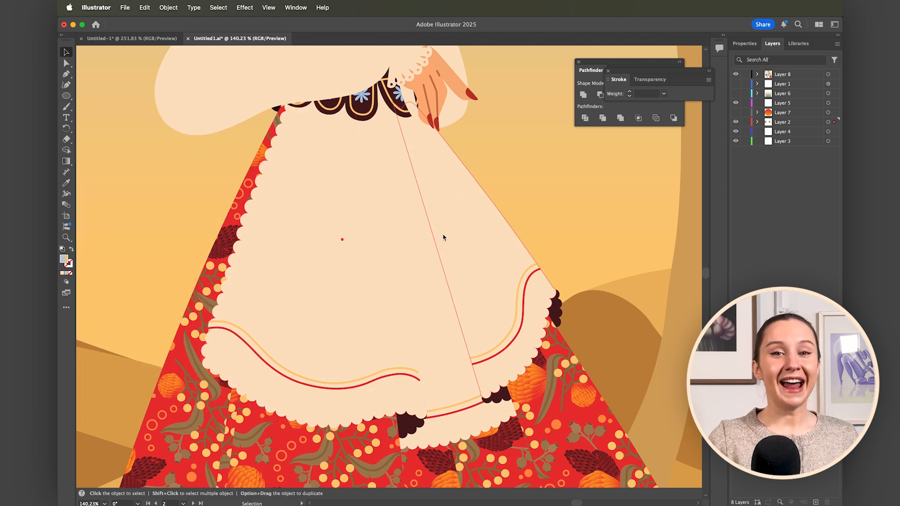
left_click(454, 341)
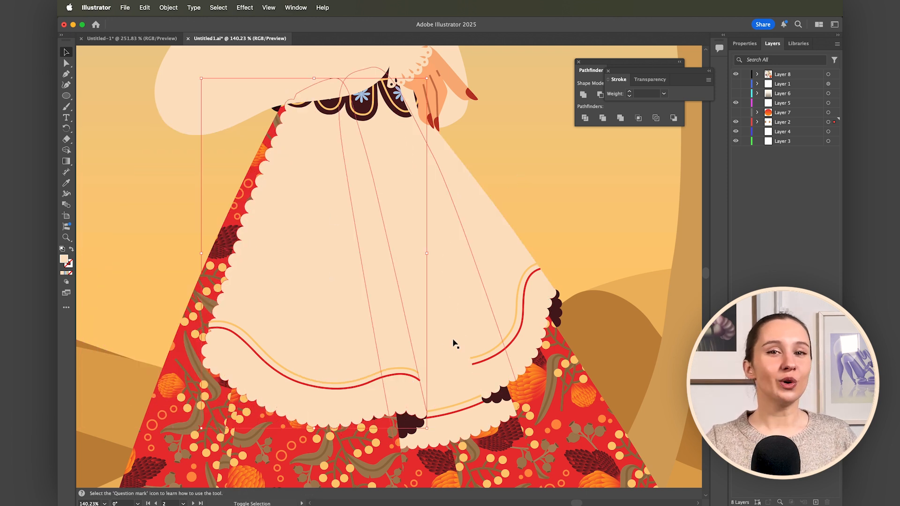
left_click(662, 77)
left_click(704, 93)
left_click(689, 104)
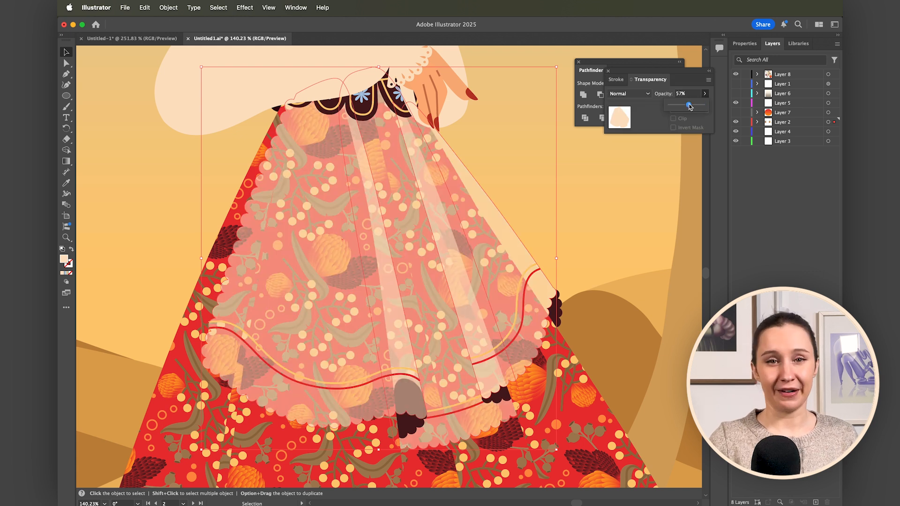
left_click(614, 201)
Ungroup the translucent front apron panel beside the dark folded edge.
scroll(462, 430, "down", 4)
scroll(462, 430, "up", 6)
scroll(462, 429, "down", 3)
scroll(462, 429, "up", 2)
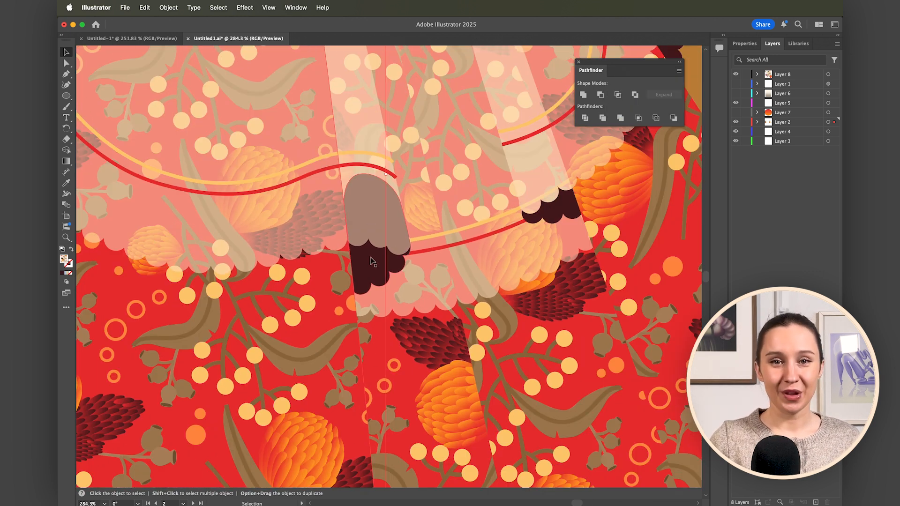
left_click(310, 237)
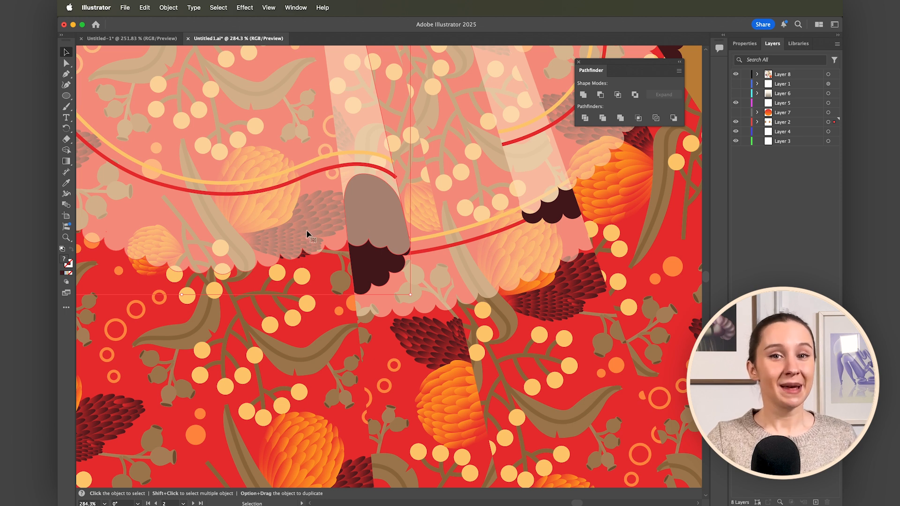
left_click(168, 8)
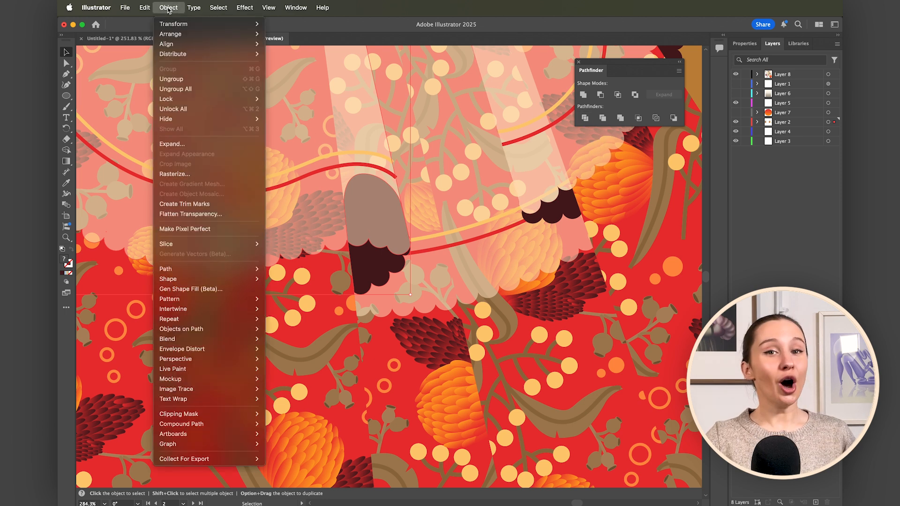
left_click(173, 79)
Unite the translucent apron panel's shapes with Pathfinder and remove the part of the dark fold lying beneath the panel.
left_click(352, 129, "shift")
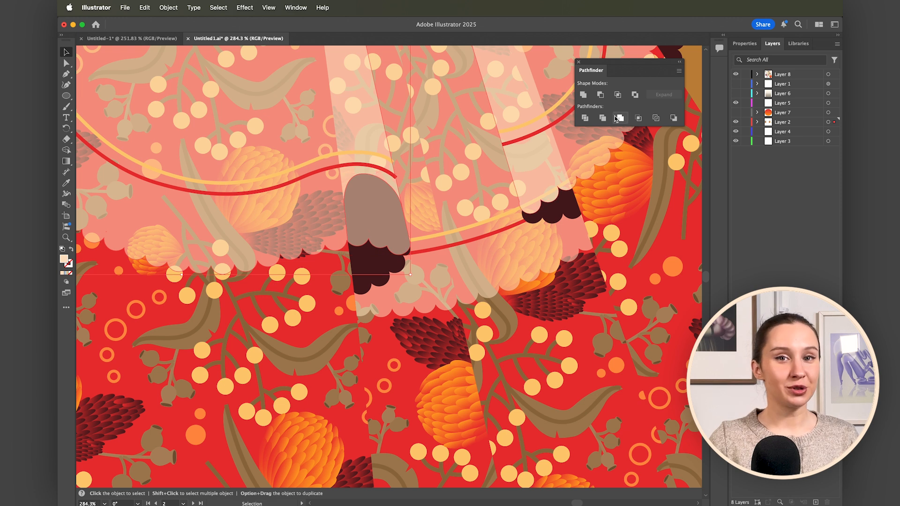
left_click(582, 95)
left_click(375, 267)
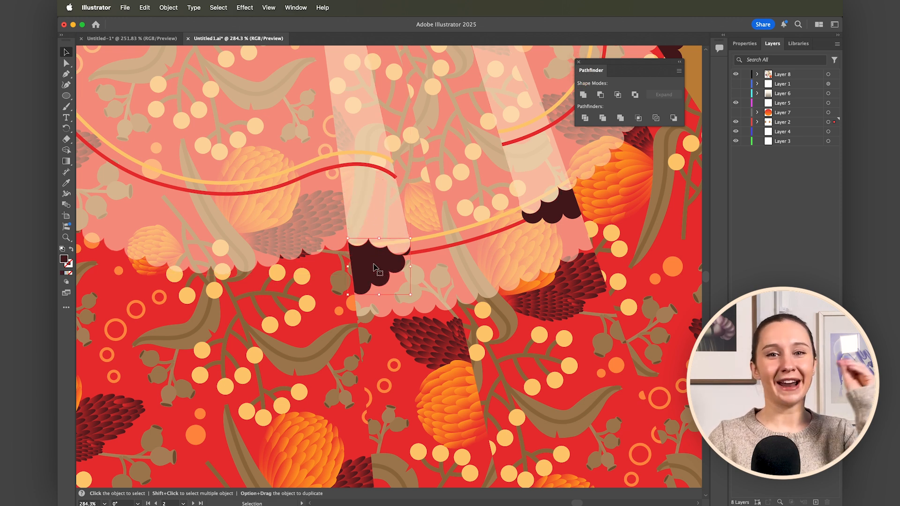
left_click_drag(371, 259, 451, 263)
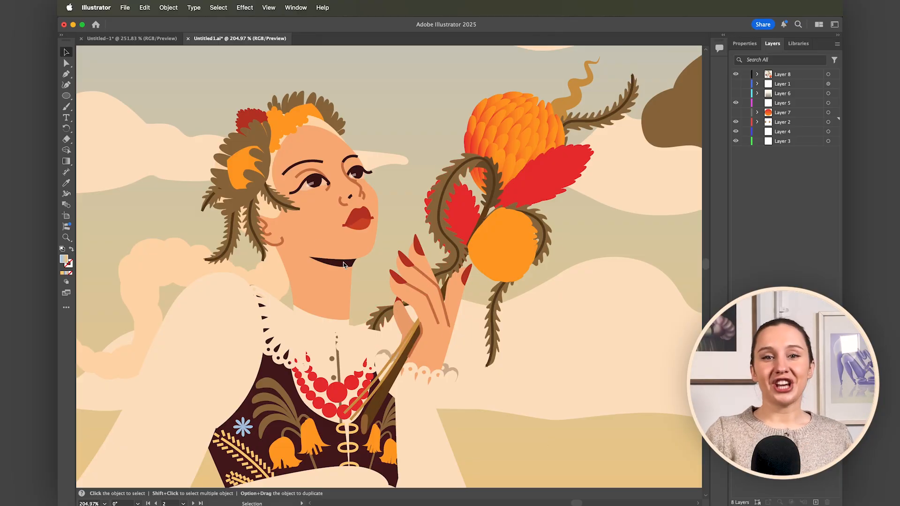
Select the braid's individual strands together by hand, starting from the hair tie, and clear the selection.
scroll(273, 262, "left", 5)
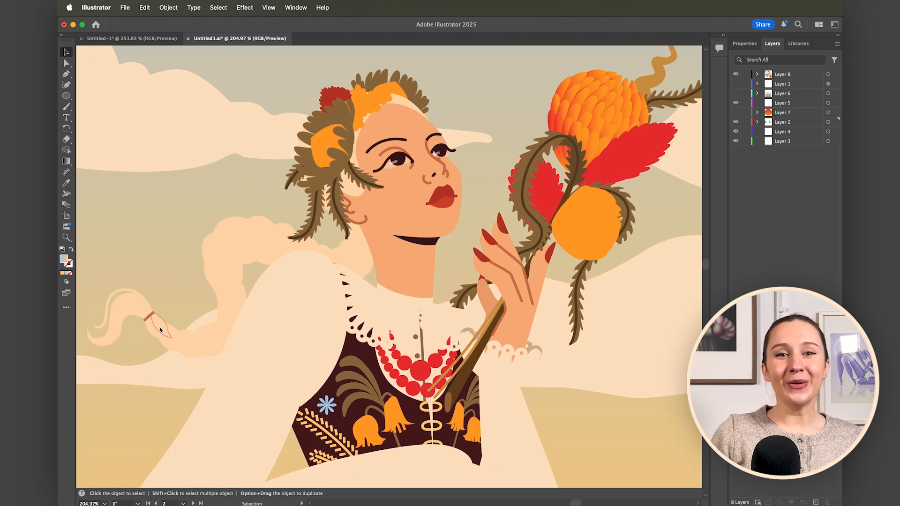
left_click_drag(148, 309, 200, 355)
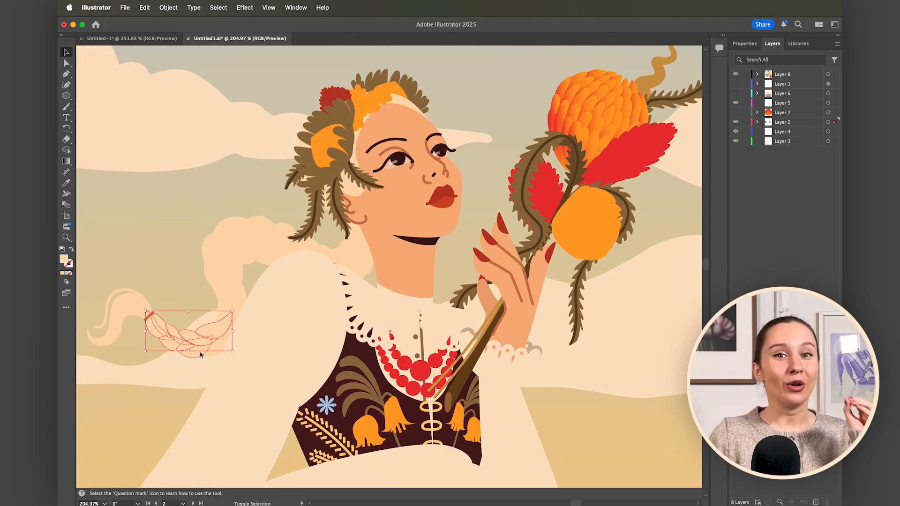
left_click(219, 322, "shift")
left_click(233, 296, "shift")
left_click(218, 289, "shift")
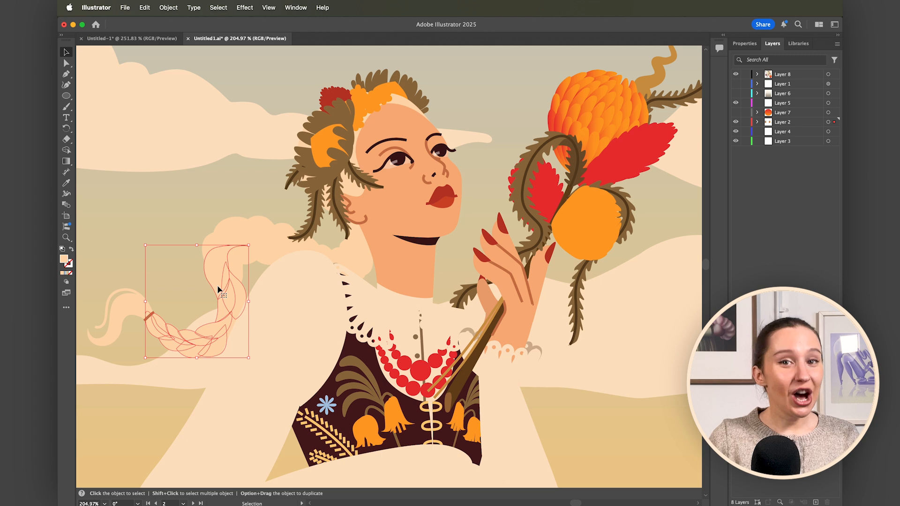
left_click(223, 186)
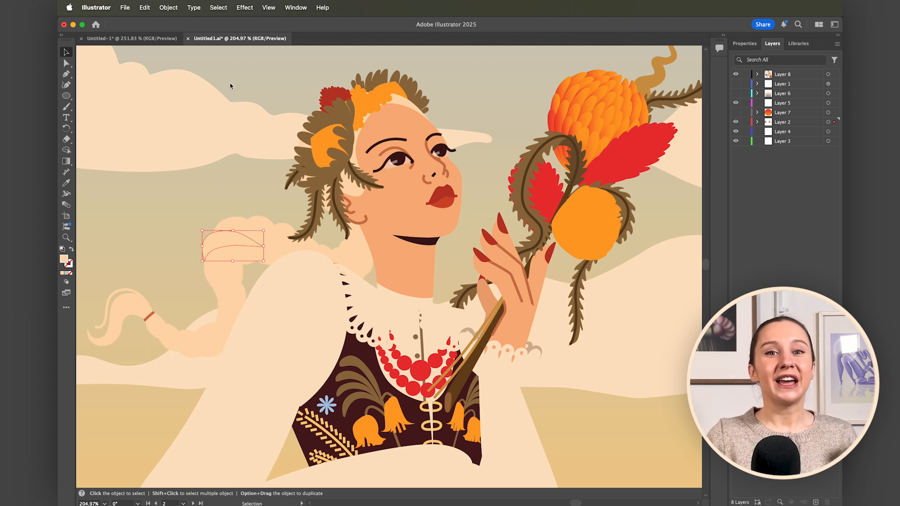
Select every shape sharing a braid strand's fill color and try a different fill color on them.
left_click(219, 8)
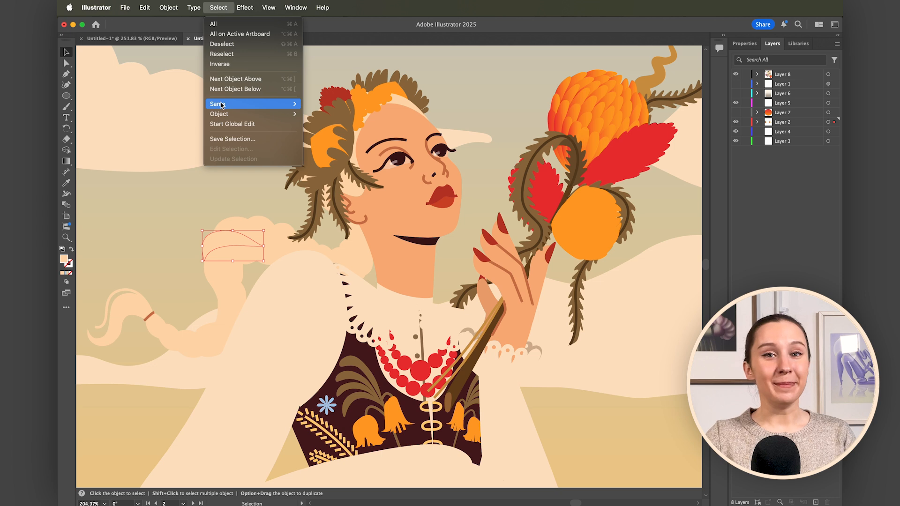
mouse_move(223, 103)
left_click(333, 154)
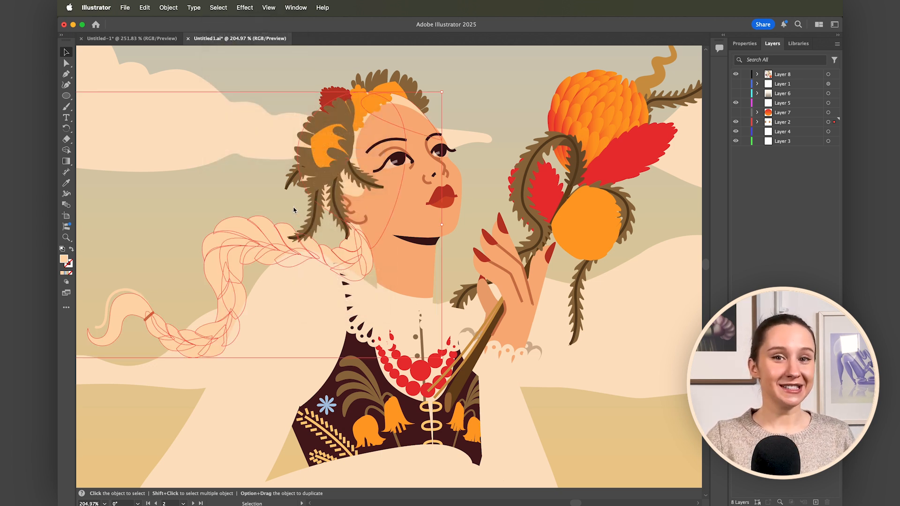
double_click(65, 260)
left_click_drag(445, 159, 526, 287)
mouse_move(447, 342)
left_mouse_down()
mouse_move(438, 358)
mouse_move(494, 392)
mouse_move(525, 337)
left_mouse_up()
left_click(631, 330)
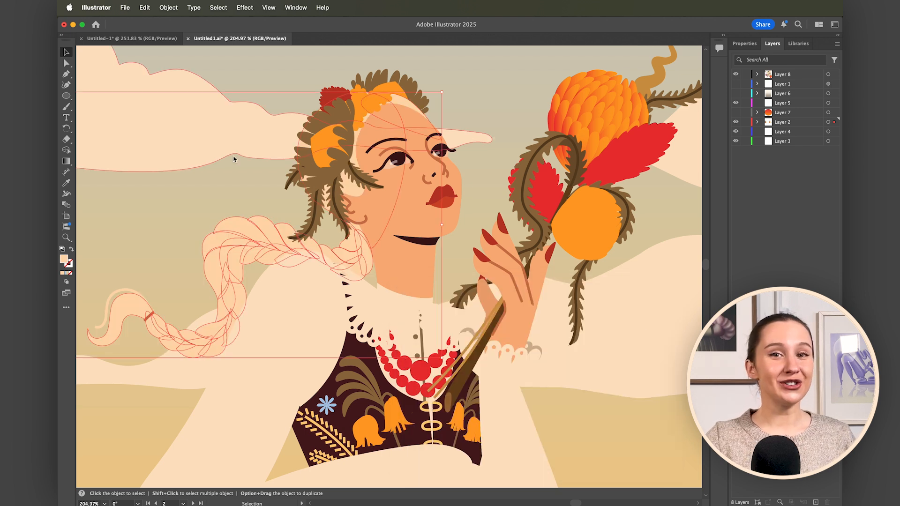
left_click(492, 187)
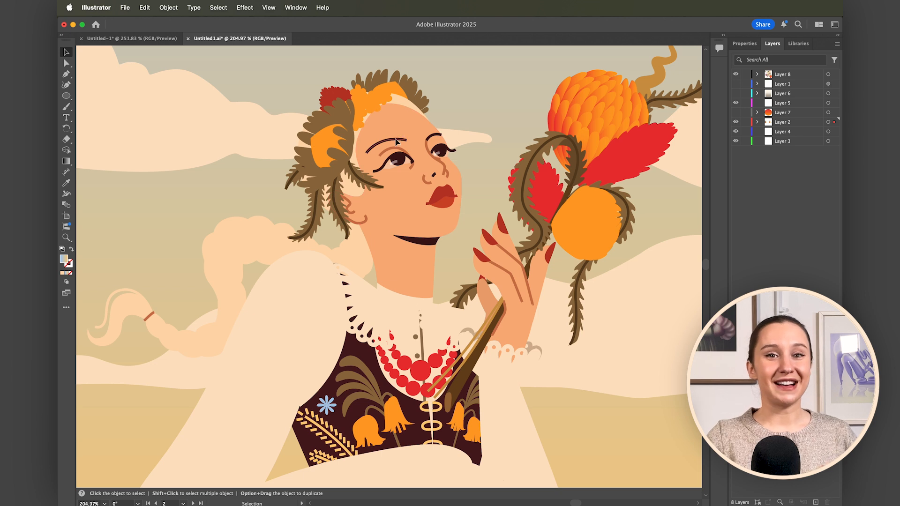
Select every object with the same stroke weight as the eyebrow and reduce their stroke weight to 0.5 pt.
left_click(227, 9)
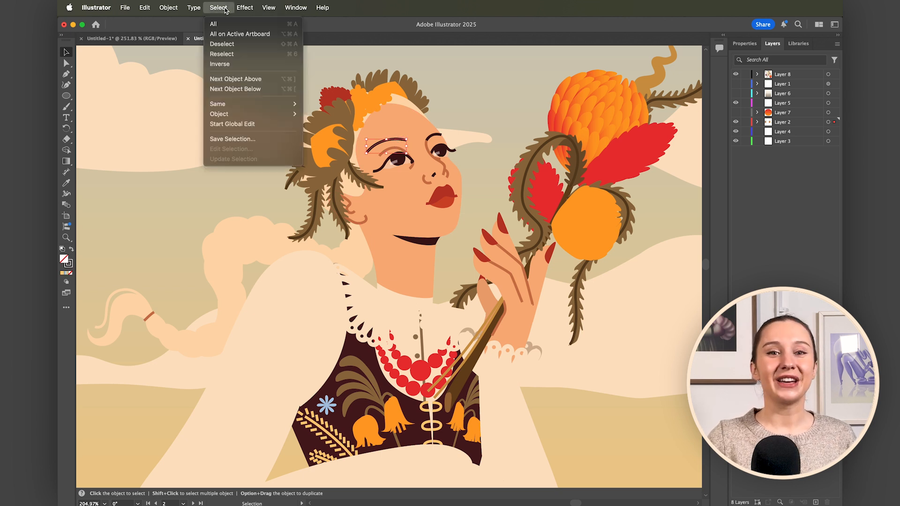
mouse_move(224, 106)
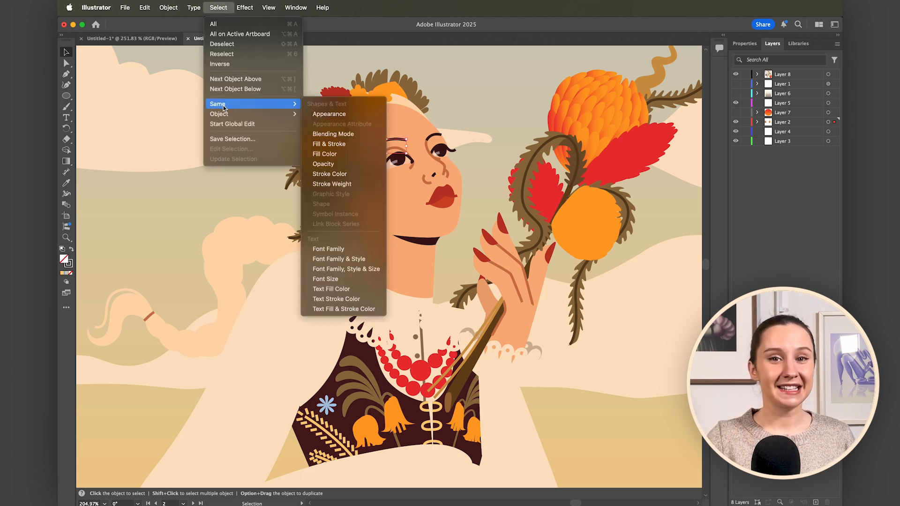
left_click(328, 183)
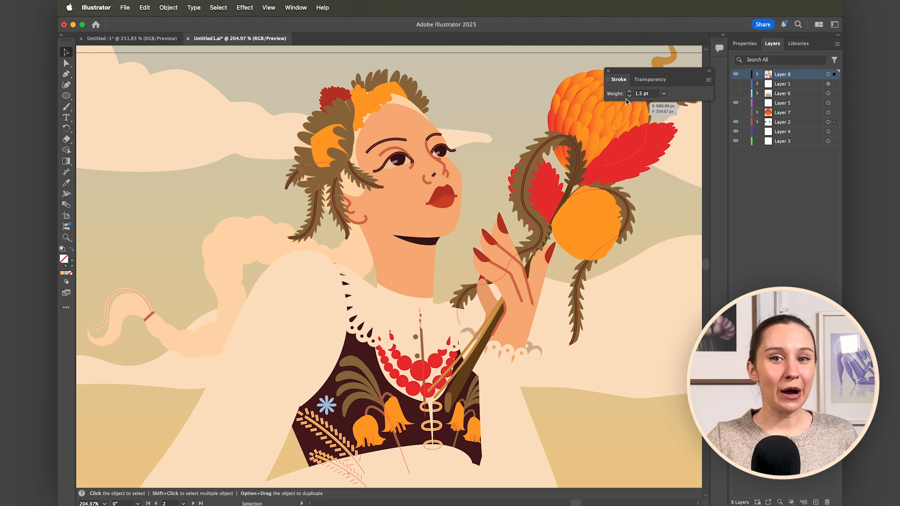
left_click(628, 92)
left_click(629, 92)
left_click(629, 92)
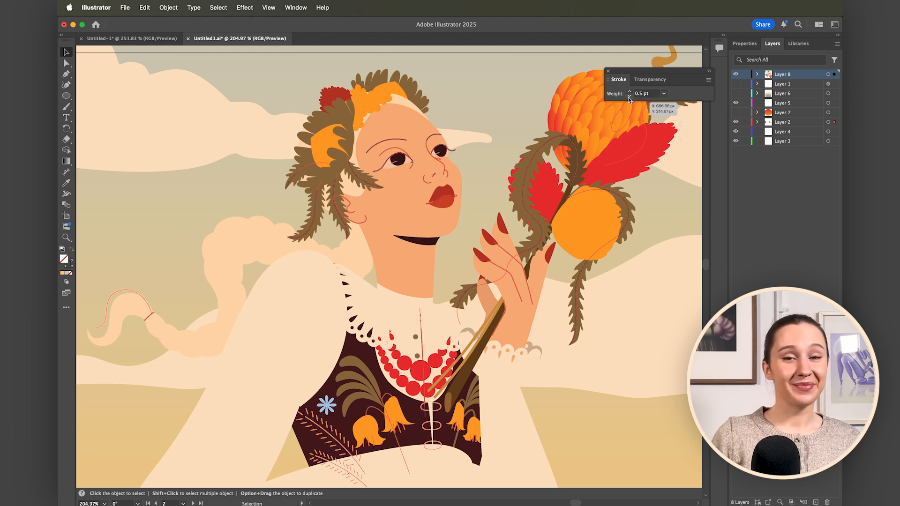
left_click(629, 92)
left_click(629, 95)
left_click(629, 95)
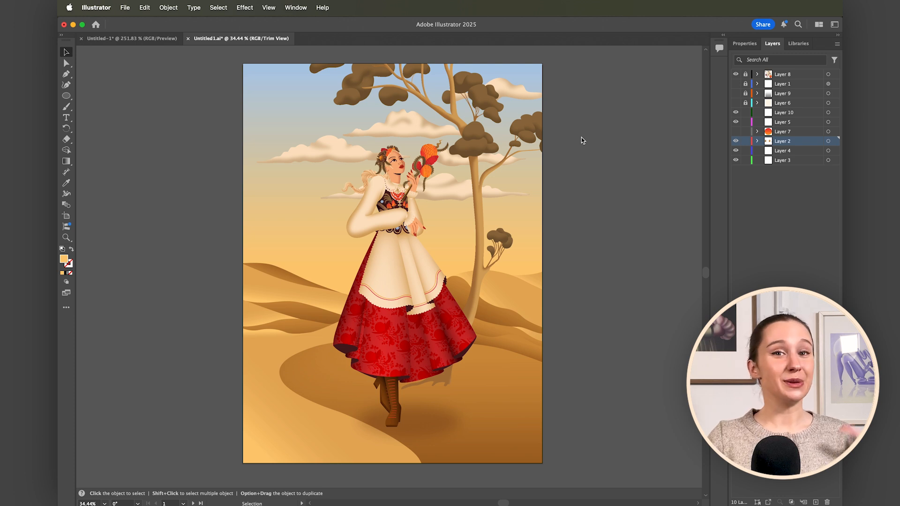
Display the Transparency settings and select the cloud group in the sky.
left_click(296, 7)
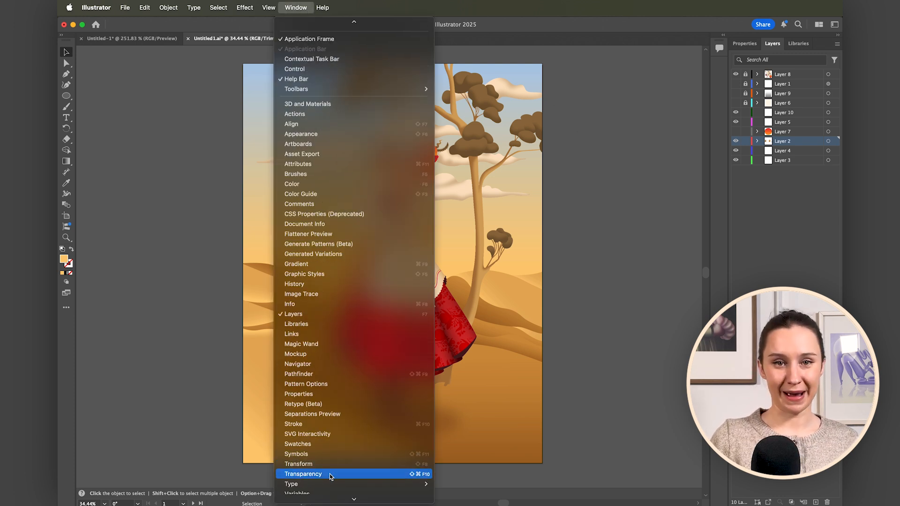
left_click(330, 474)
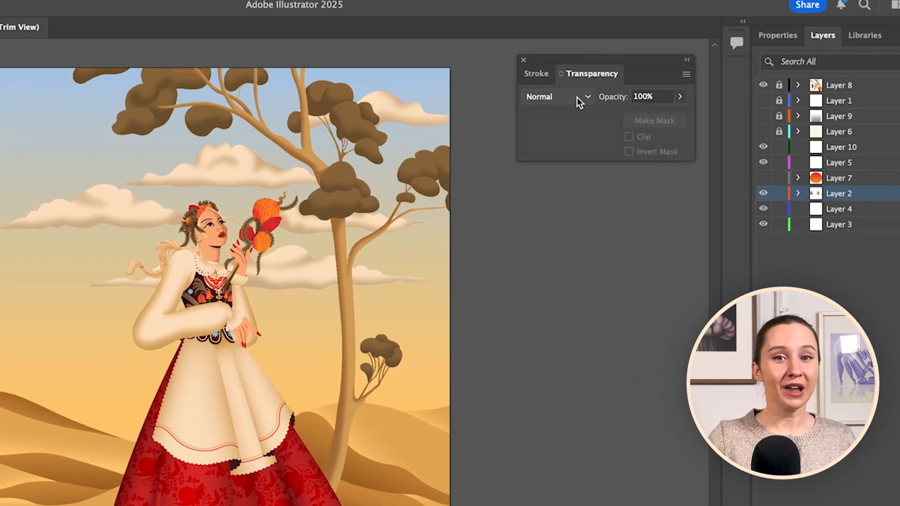
left_click(579, 99)
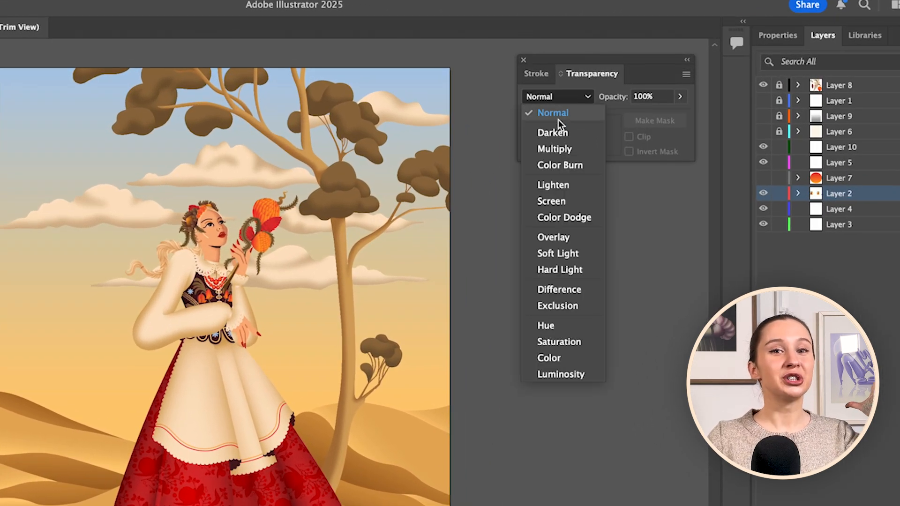
left_click(404, 116)
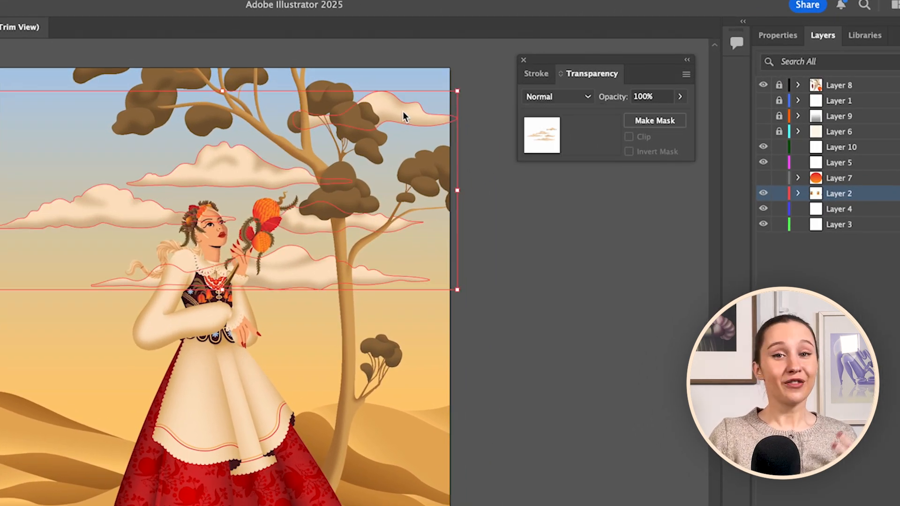
Try the Darken, Multiply, Color Burn, Lighten, Screen and Color Dodge blending modes on the clouds.
left_click(567, 97)
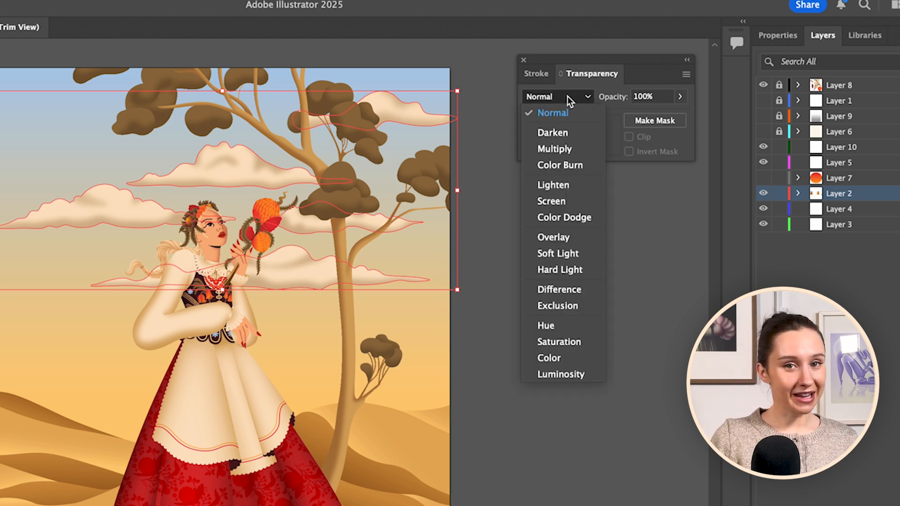
left_click(563, 133)
left_click(566, 99)
left_click(565, 148)
left_click(566, 99)
left_click(564, 166)
left_click(561, 97)
left_click(555, 186)
left_click(556, 95)
left_click(553, 201)
left_click(558, 97)
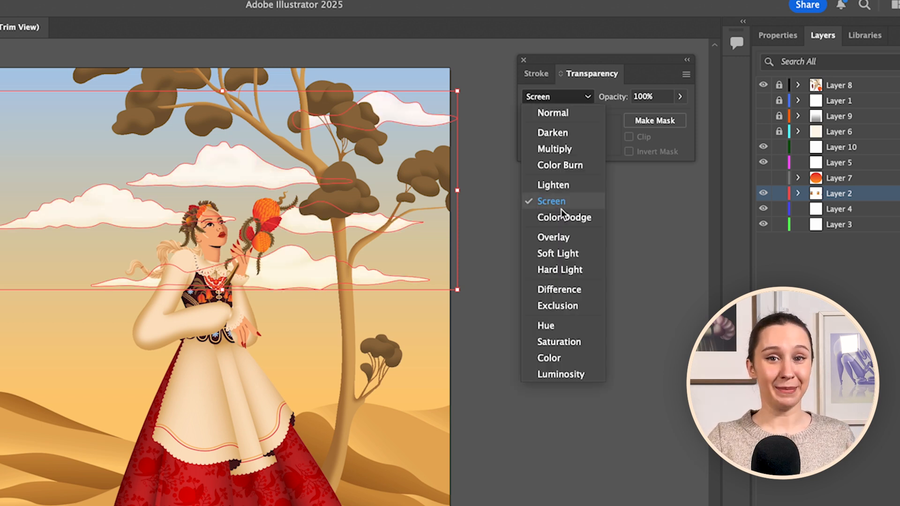
left_click(562, 219)
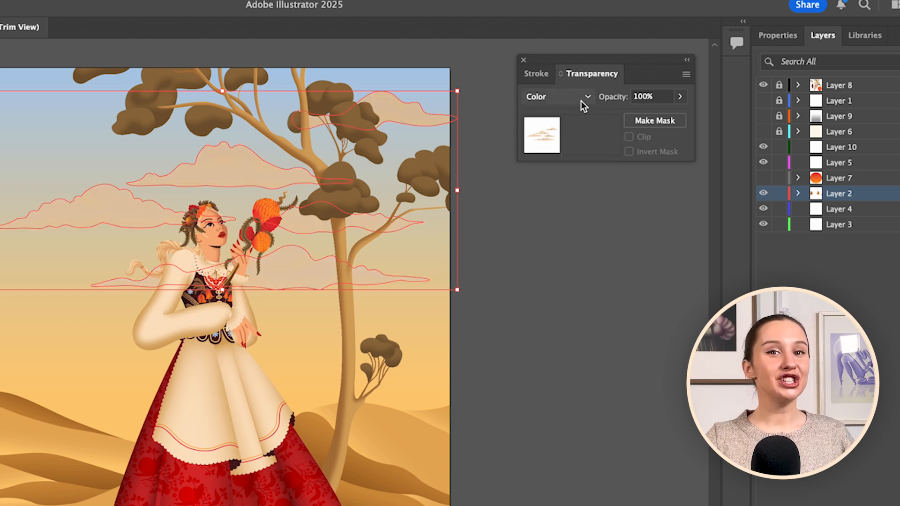
Set the clouds' blending mode to Luminosity and deselect them.
left_click(580, 98)
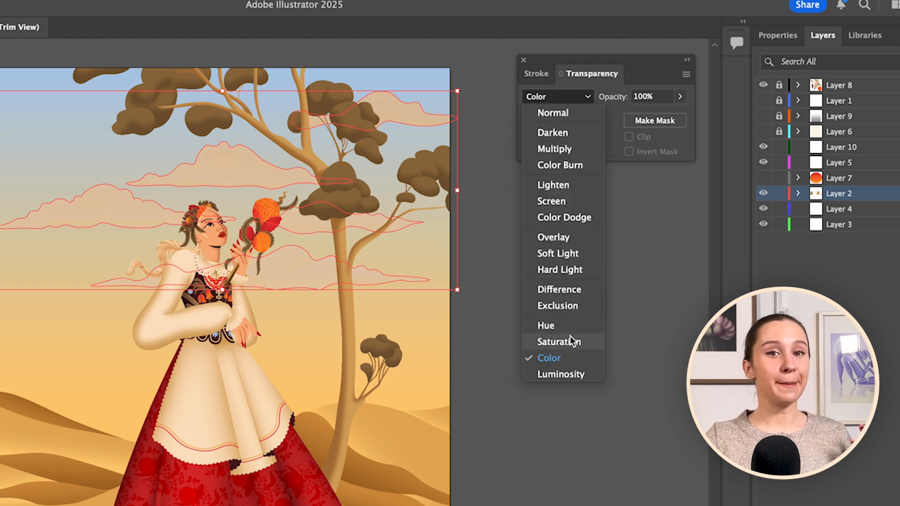
left_click(561, 374)
left_click(550, 324)
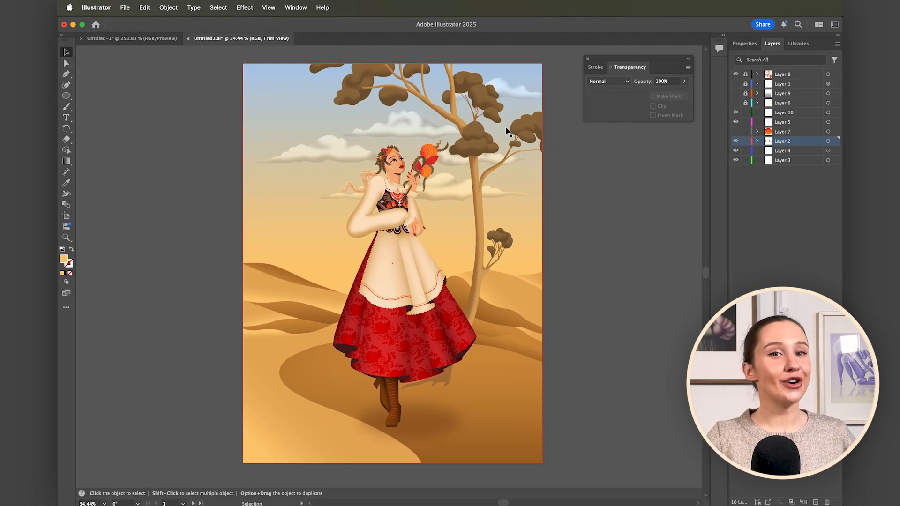
Draw a light orange rectangle covering the whole artboard on Layer 10.
scroll(394, 349, "up", 5)
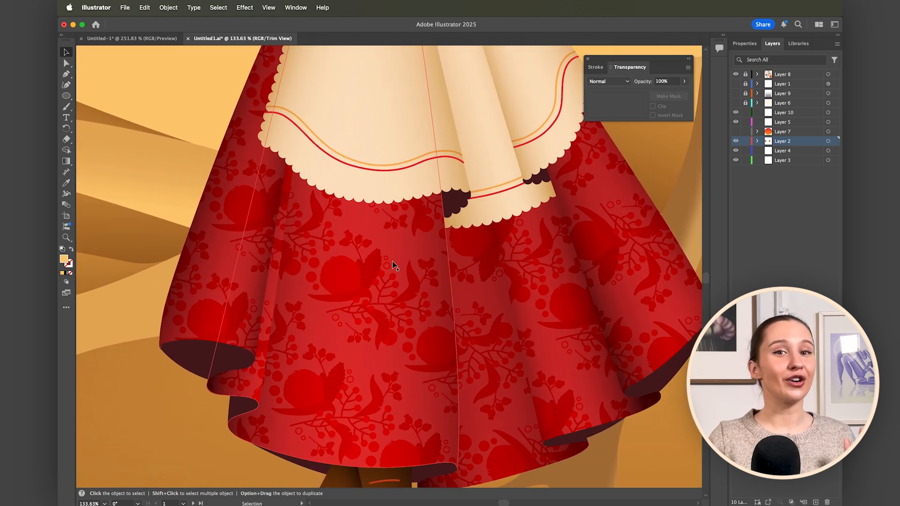
scroll(353, 357, "down", 2)
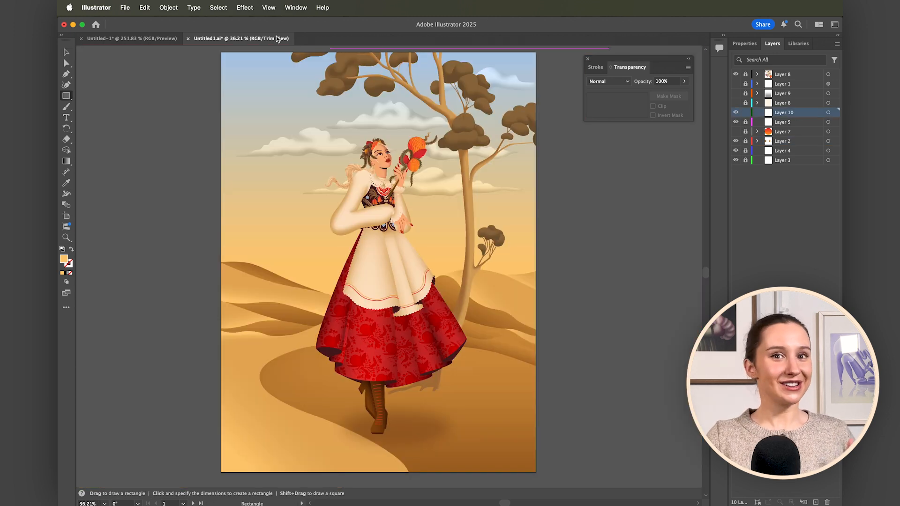
mouse_move(218, 49)
left_mouse_down()
mouse_move(368, 269)
mouse_move(540, 478)
left_mouse_up()
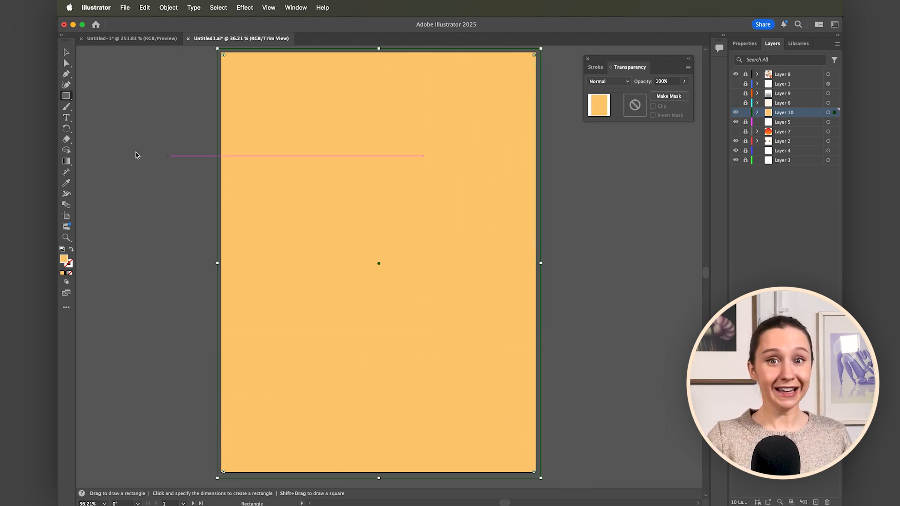
key("v")
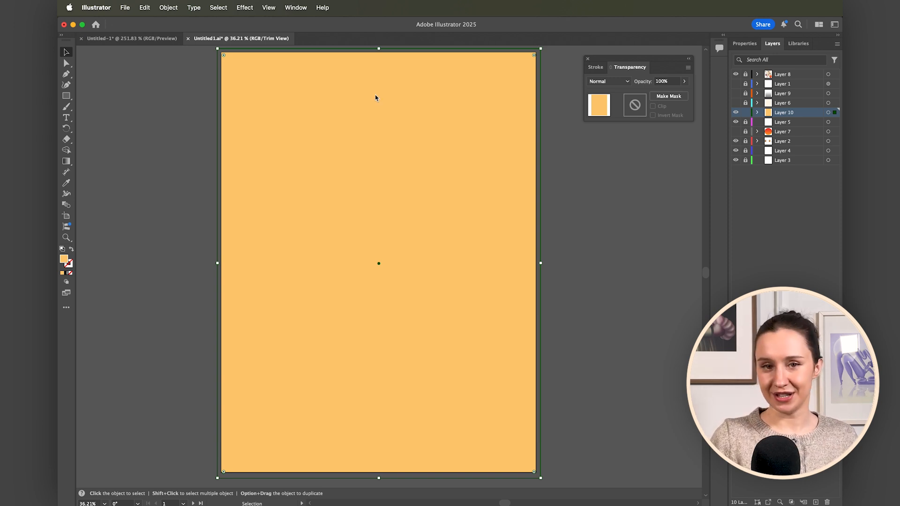
Try the Darken, Multiply and Color Burn blending modes on the orange rectangle over the illustration.
left_click(616, 81)
left_click(612, 103)
left_click(609, 81)
left_click(612, 114)
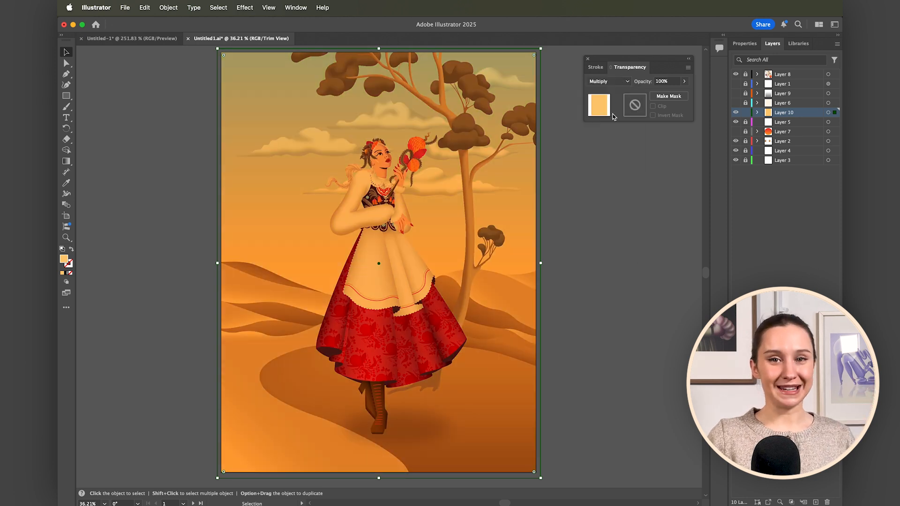
left_click(609, 81)
left_click(609, 123)
Try the Lighten, Screen and Color Dodge blending modes on the orange overlay rectangle.
left_click(609, 82)
left_click(606, 135)
left_click(610, 82)
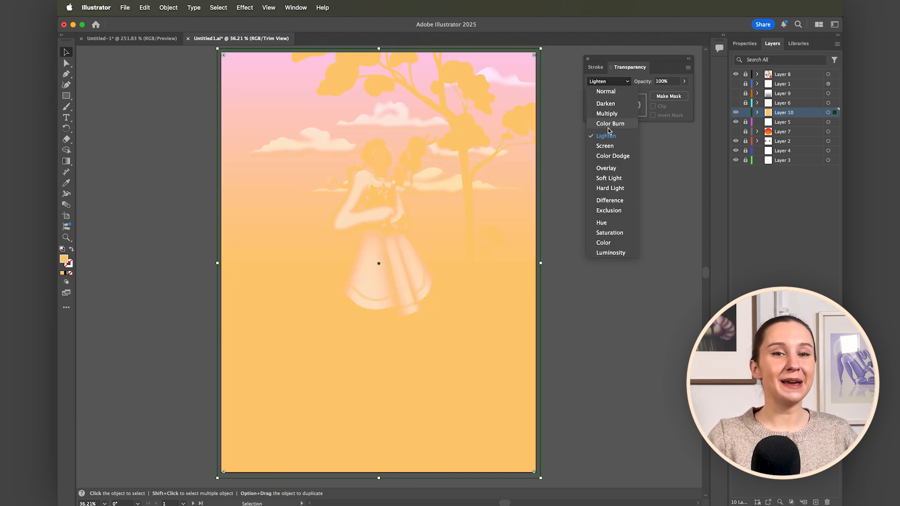
left_click(604, 146)
left_click(609, 81)
left_click(613, 156)
Try the Overlay, Soft Light and Hard Light blending modes on the orange overlay rectangle.
left_click(609, 82)
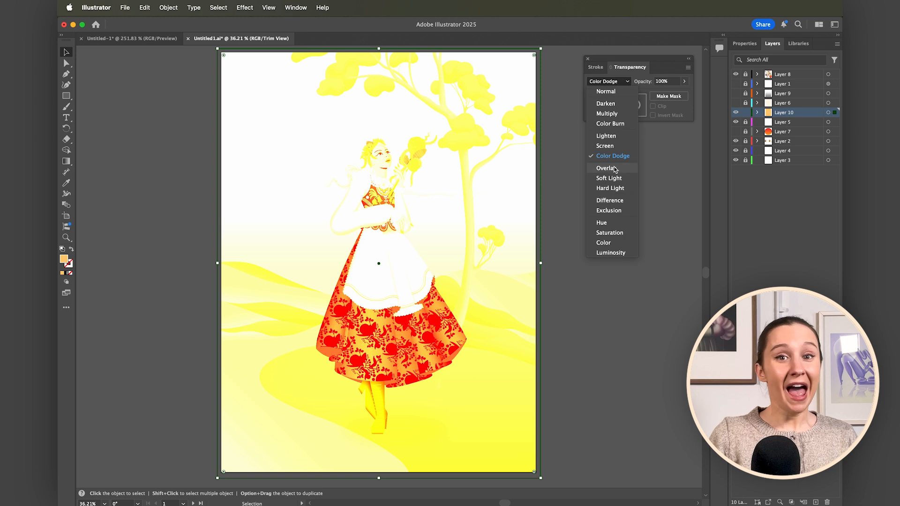
left_click(614, 168)
left_click(609, 81)
left_click(608, 178)
left_click(609, 82)
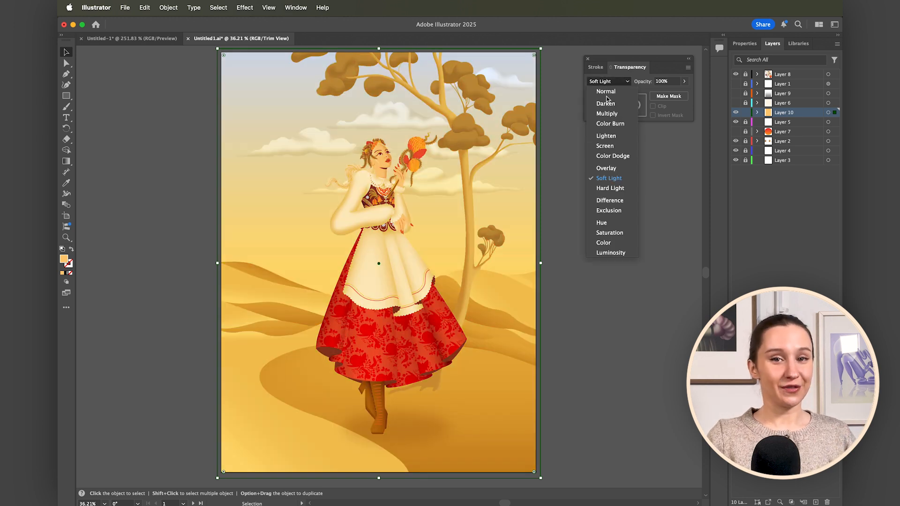
left_click(609, 188)
Try the Difference and Exclusion blending modes on the orange overlay rectangle.
left_click(609, 81)
left_click(609, 200)
left_click(610, 82)
left_click(609, 210)
Try the Hue, Saturation, Color and Luminosity blending modes on the orange overlay rectangle.
left_click(609, 81)
left_click(605, 222)
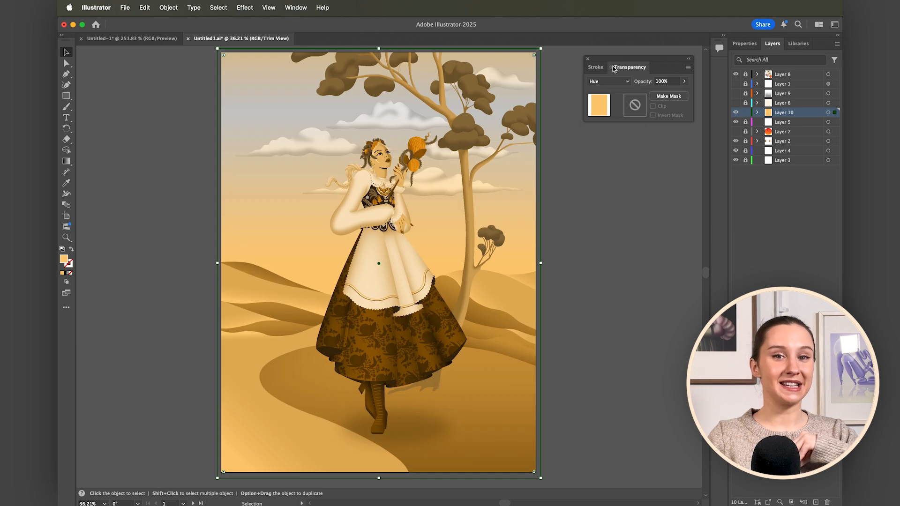
left_click(609, 81)
left_click(609, 233)
left_click(609, 81)
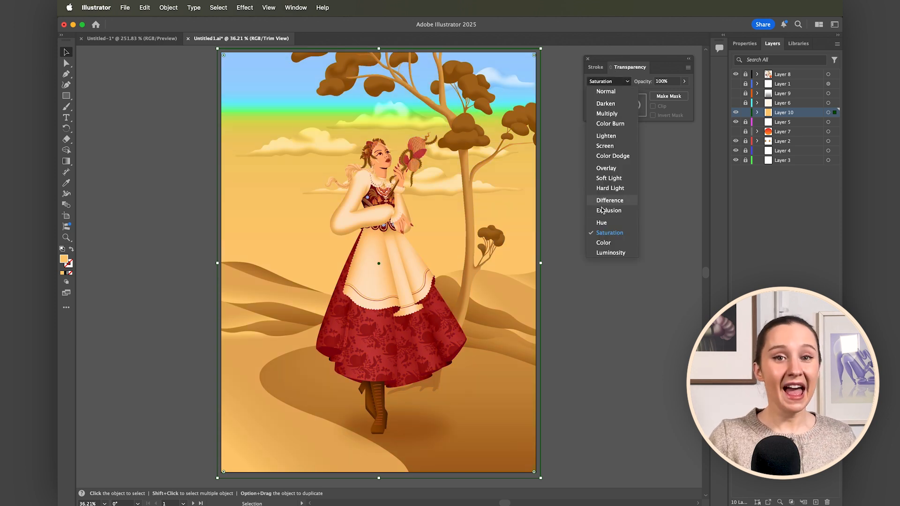
left_click(601, 242)
left_click(603, 82)
left_click(605, 253)
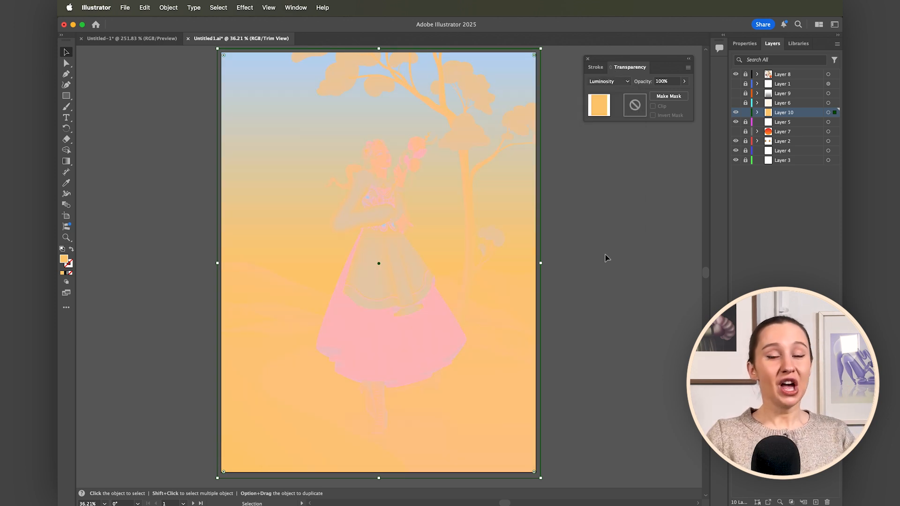
Set the orange overlay rectangle's blending mode to Color Burn.
left_click(614, 83)
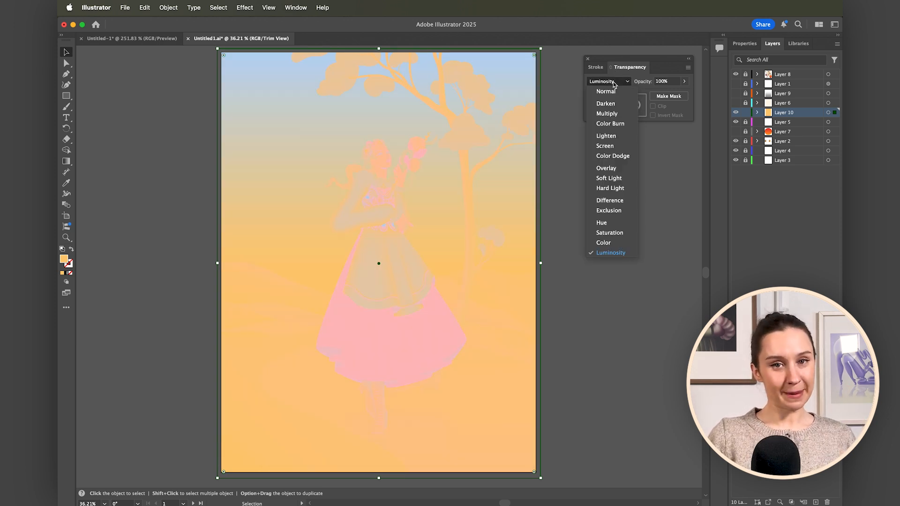
left_click(617, 125)
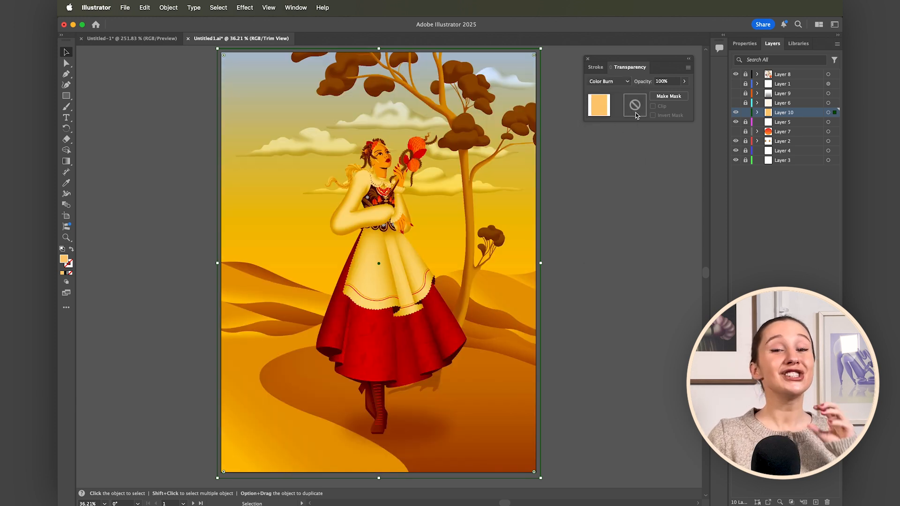
Lower the orange overlay rectangle's opacity to 15% and try a green fill, 76FF76, on it.
left_click_drag(685, 84, 663, 95)
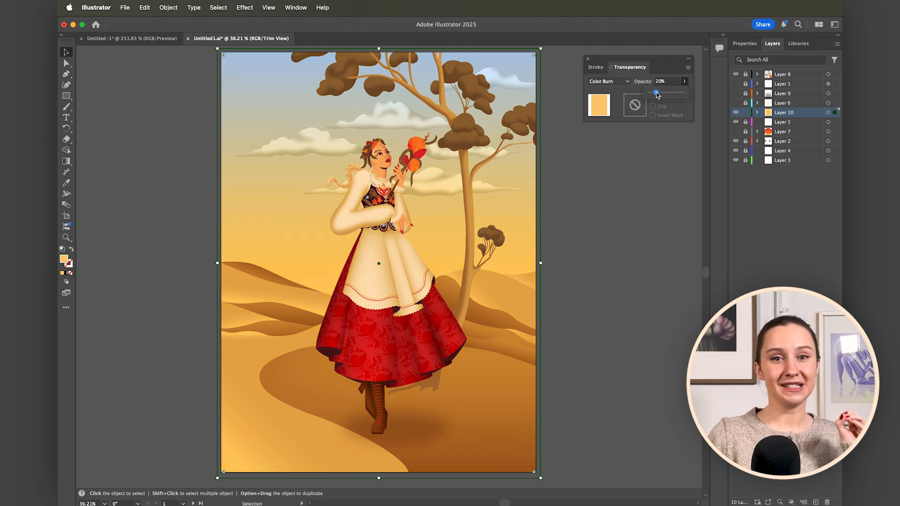
left_click_drag(602, 370, 610, 420)
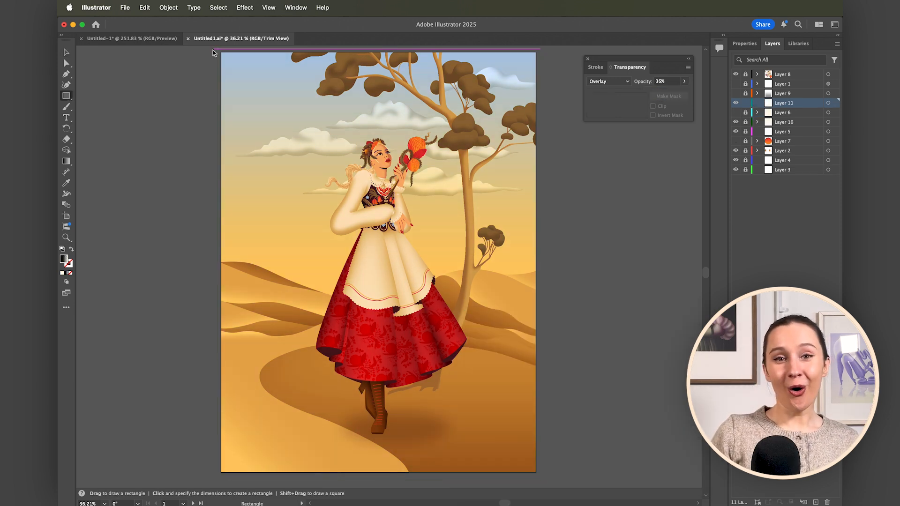
Cover the whole artboard with a rectangle whose gradient fades from transparent down to black, and set its blending mode to Overlay.
mouse_move(219, 48)
left_mouse_down()
mouse_move(262, 159)
mouse_move(539, 476)
left_mouse_up()
key("v")
left_click(626, 82)
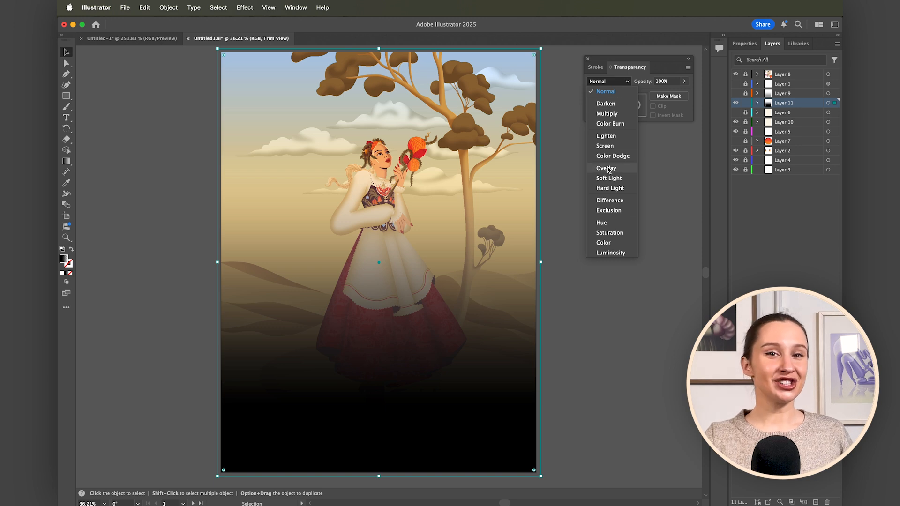
left_click(608, 170)
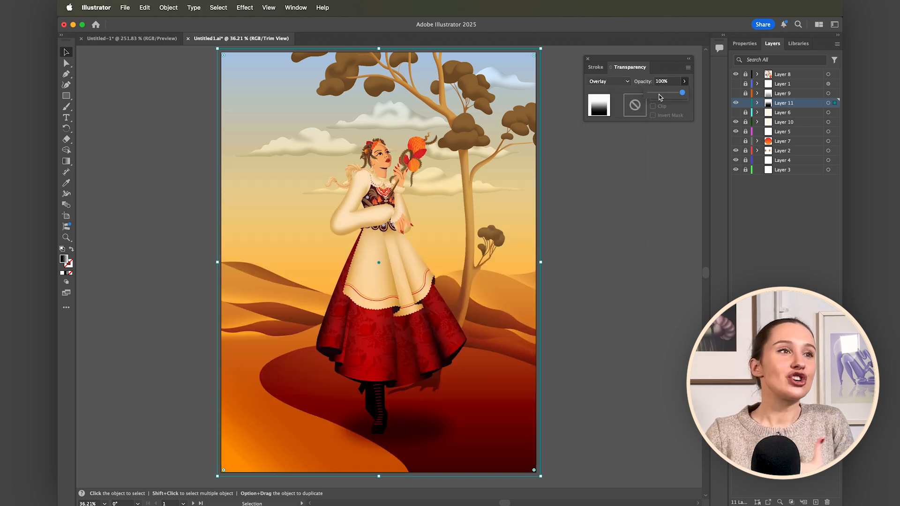
Reduce the black gradient rectangle's opacity to 36%, and delete the rectangle from the artboard.
left_click(659, 94)
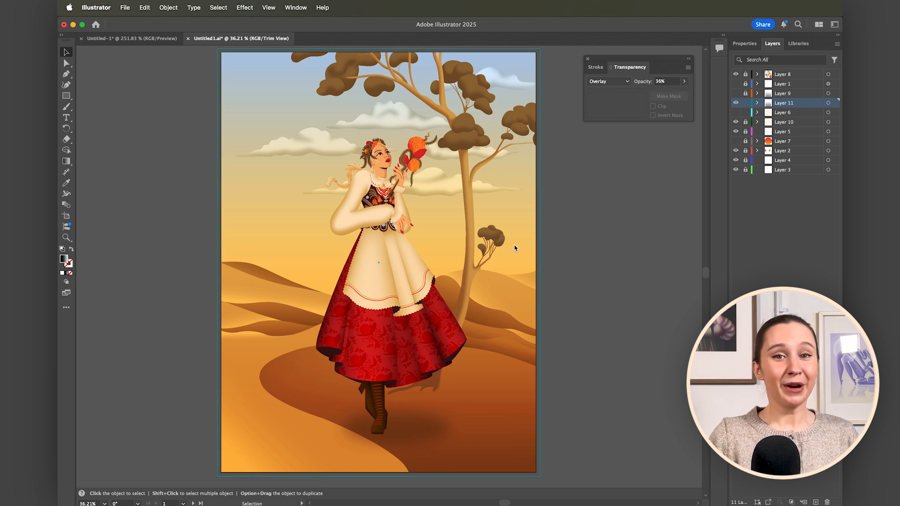
left_click(515, 247)
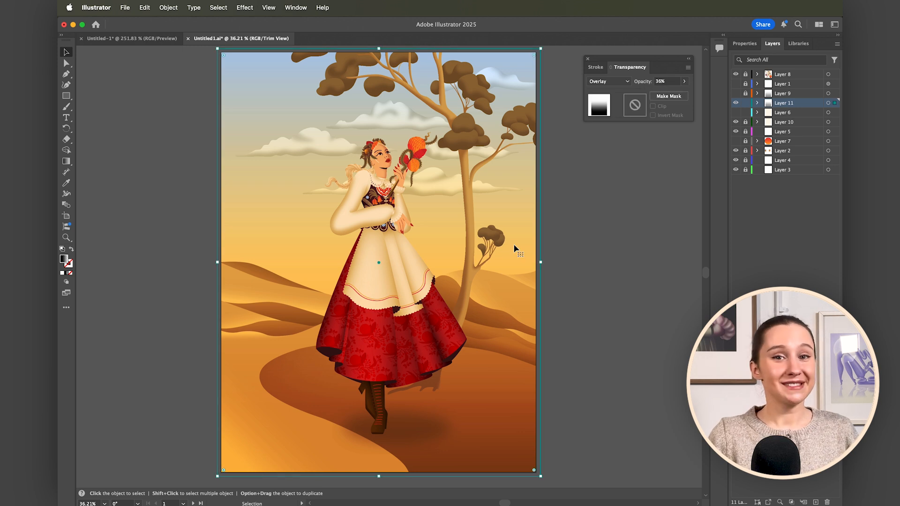
key("Delete")
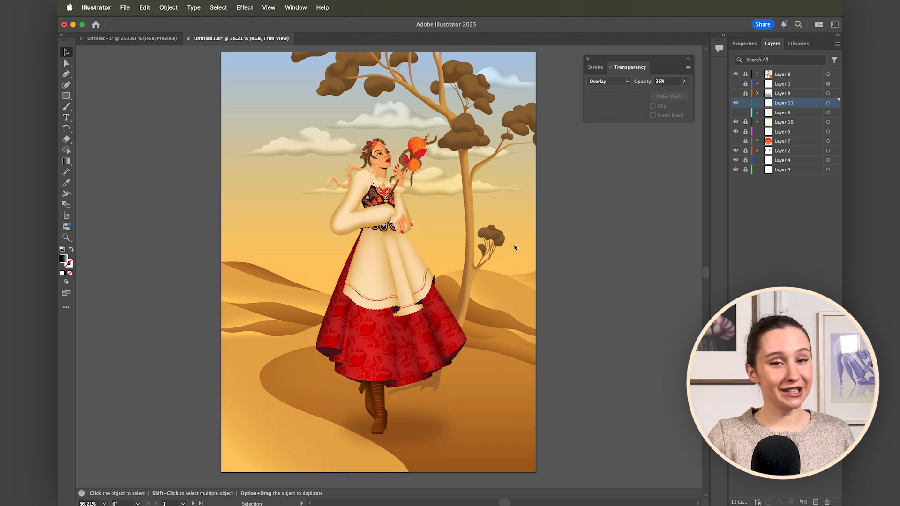